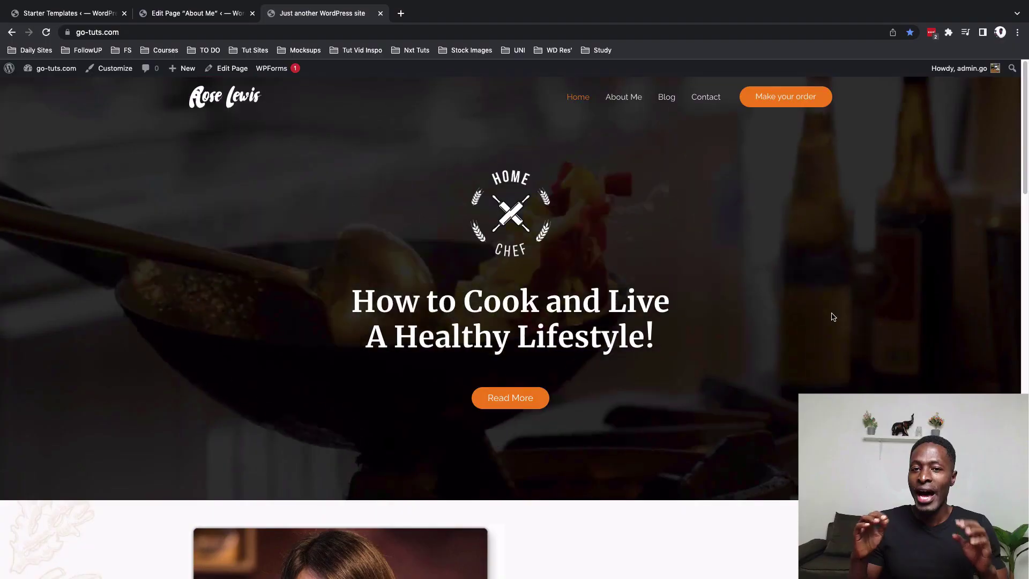
Scroll down the home page, then open the Blog page and scroll it.
{"action": "scroll", "coordinate": [833, 317], "scroll_direction": "down", "scroll_amount": 6}
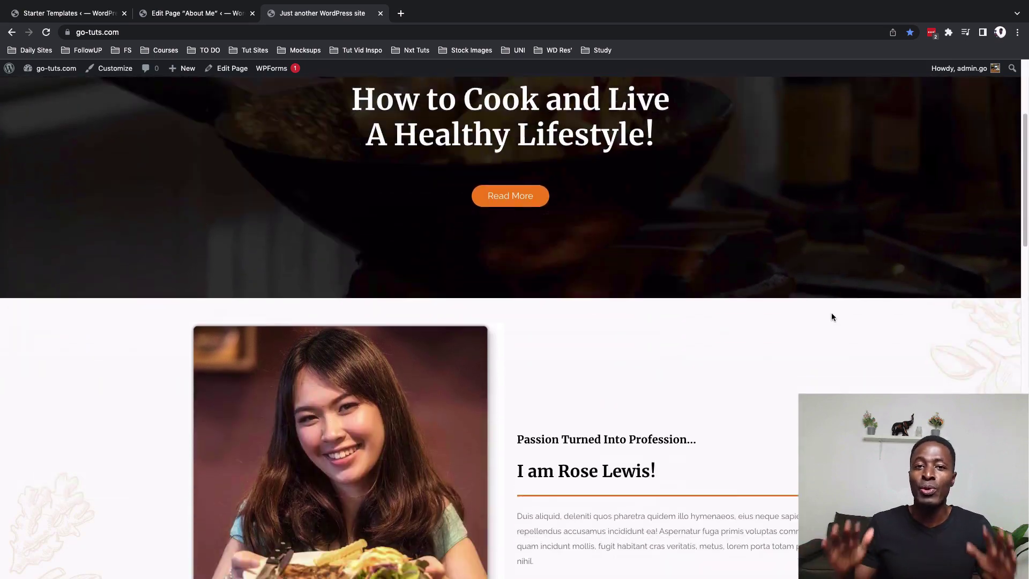
{"action": "scroll", "coordinate": [832, 317], "scroll_direction": "down", "scroll_amount": 10}
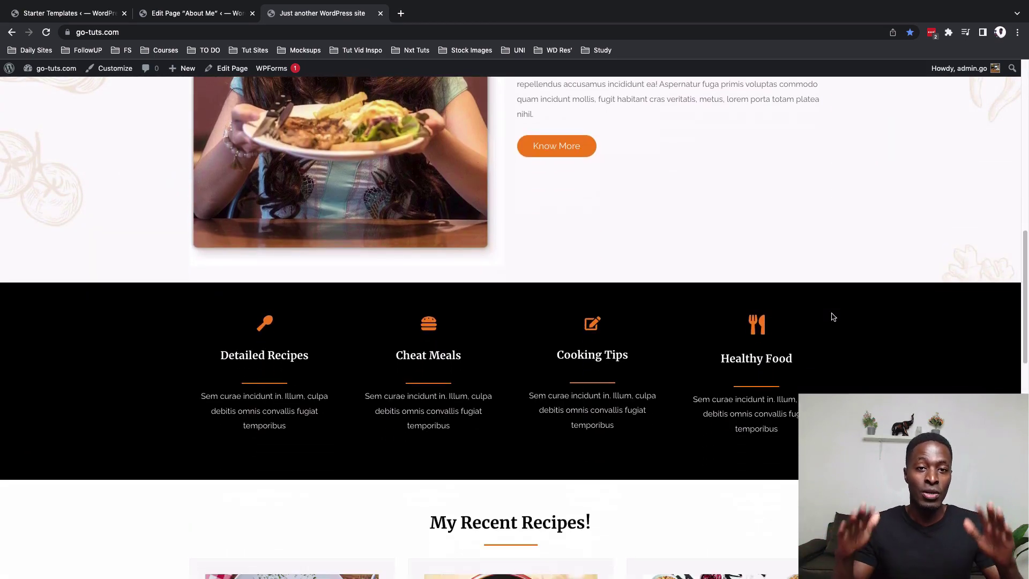
{"action": "scroll", "coordinate": [831, 313], "scroll_direction": "down", "scroll_amount": 3}
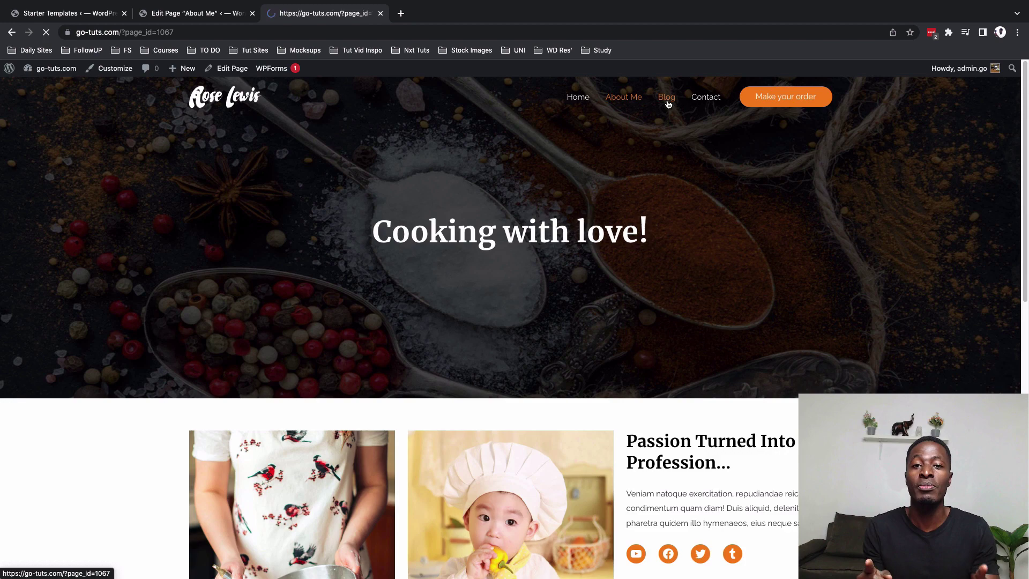
{"action": "left_click", "coordinate": [667, 100]}
{"action": "scroll", "coordinate": [731, 254], "scroll_direction": "down", "scroll_amount": 6}
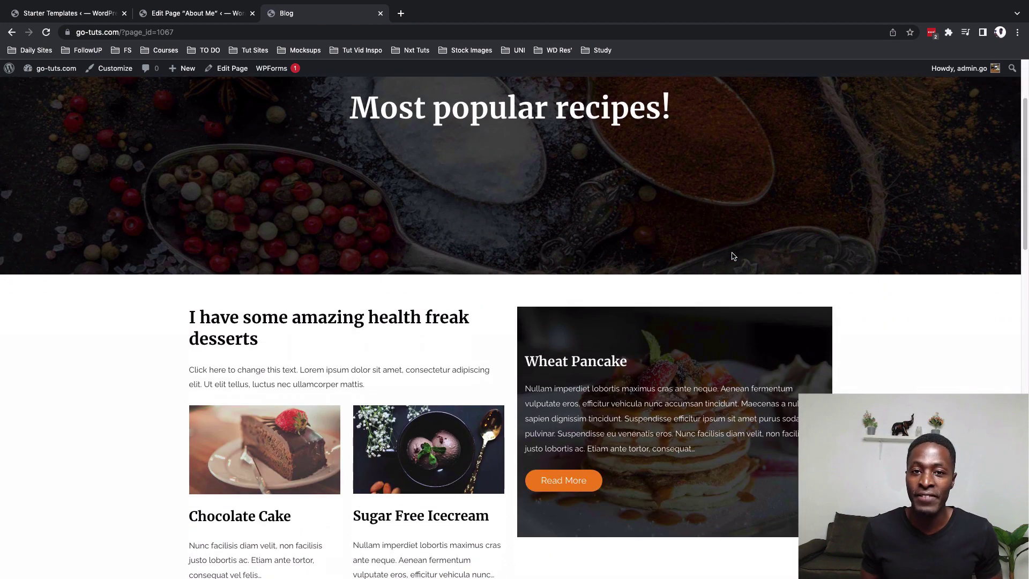
{"action": "scroll", "coordinate": [732, 252], "scroll_direction": "down", "scroll_amount": 6}
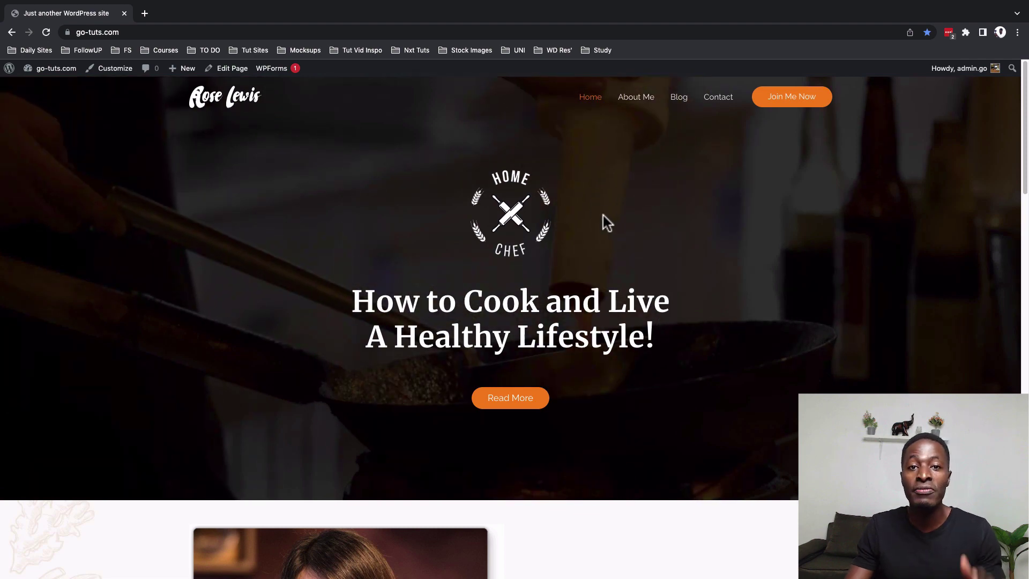
Scroll through the feature boxes, recent recipes, testimonial and newsletter sections, then back up.
{"action": "scroll", "coordinate": [760, 335], "scroll_direction": "down", "scroll_amount": 7}
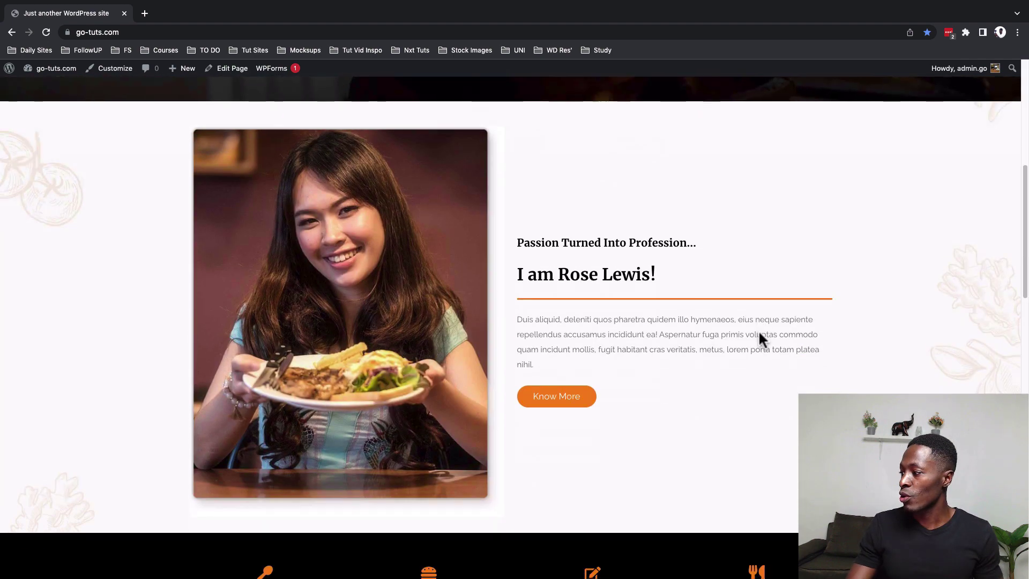
{"action": "scroll", "coordinate": [760, 338], "scroll_direction": "down", "scroll_amount": 1}
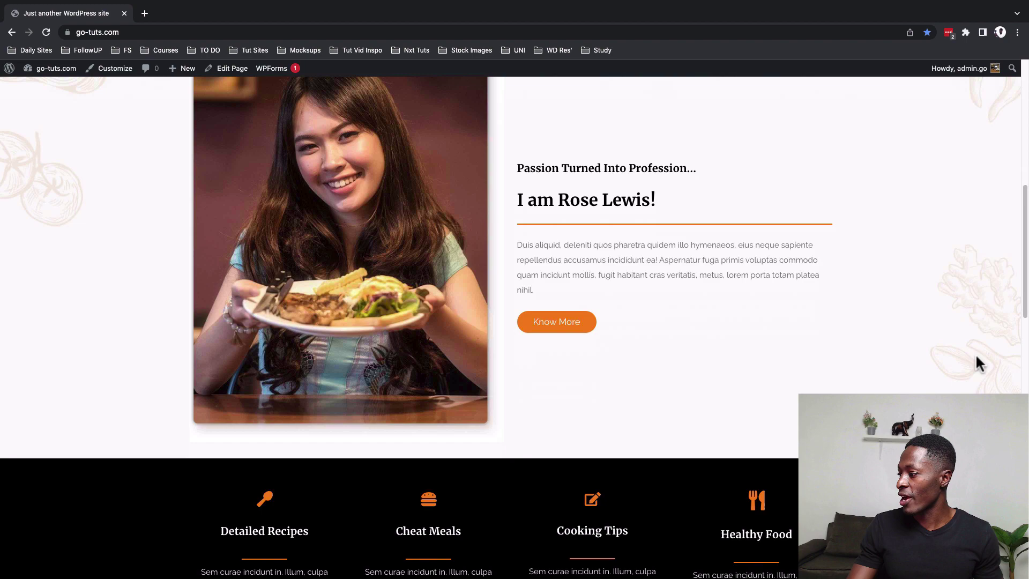
{"action": "scroll", "coordinate": [976, 356], "scroll_direction": "down", "scroll_amount": 5}
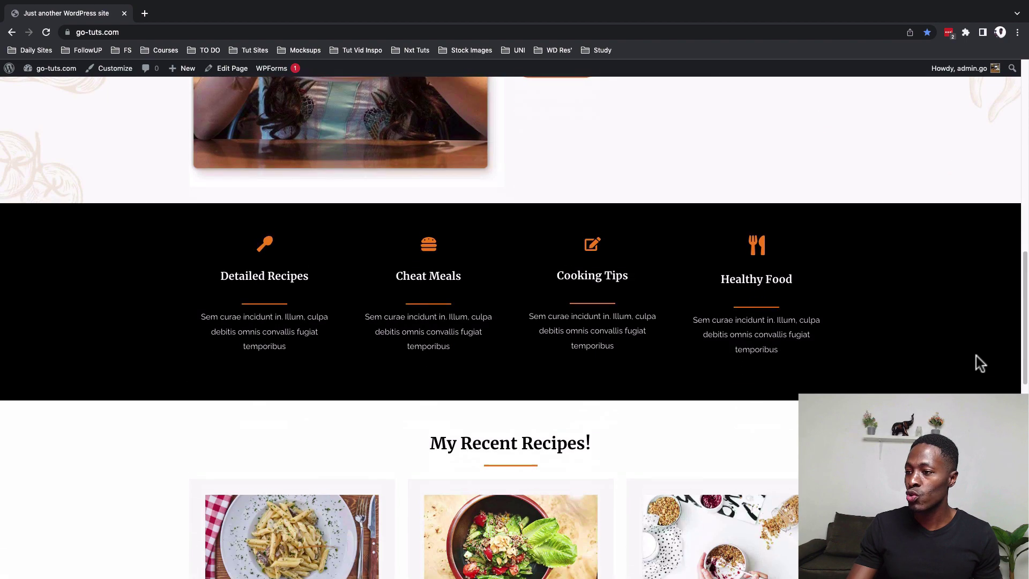
{"action": "scroll", "coordinate": [976, 356], "scroll_direction": "up", "scroll_amount": 7}
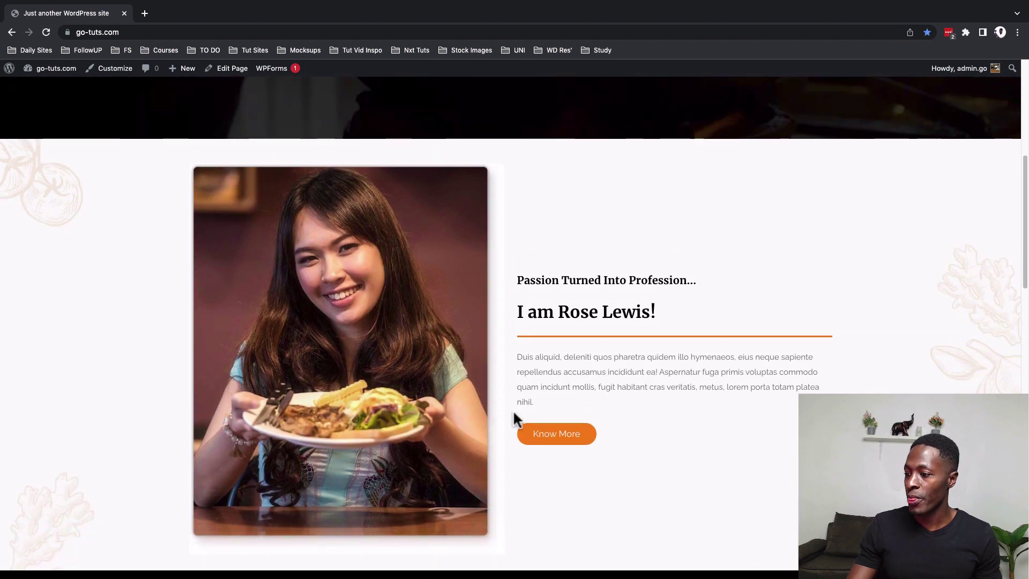
{"action": "scroll", "coordinate": [556, 429], "scroll_direction": "down", "scroll_amount": 6}
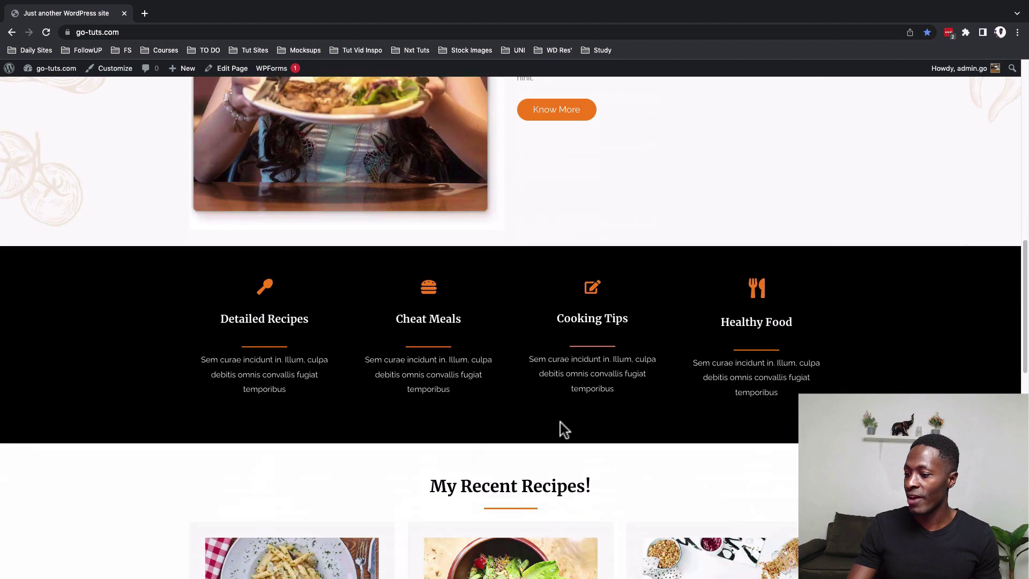
{"action": "scroll", "coordinate": [560, 423], "scroll_direction": "down", "scroll_amount": 7}
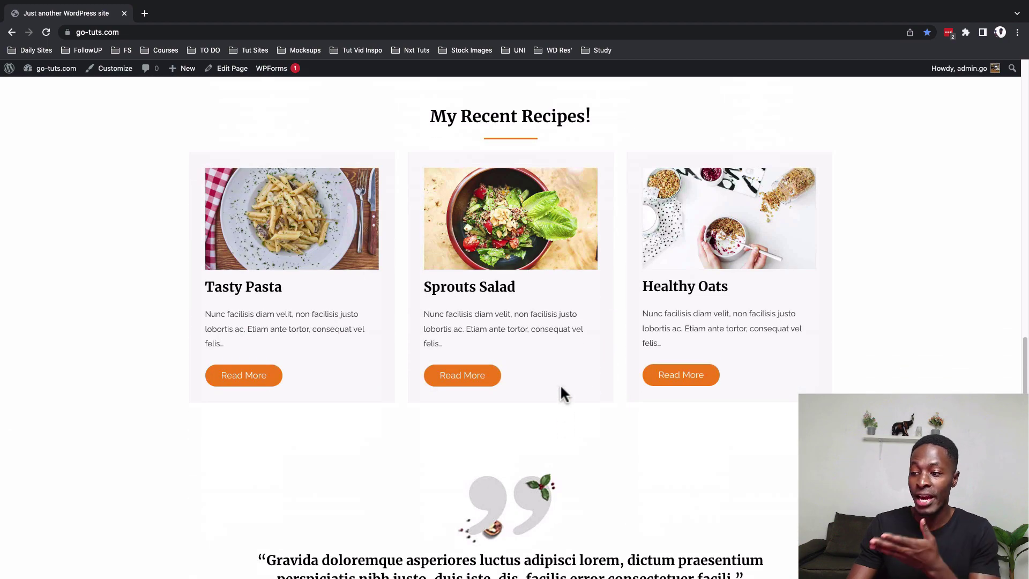
{"action": "scroll", "coordinate": [558, 397], "scroll_direction": "up", "scroll_amount": 1}
{"action": "scroll", "coordinate": [558, 397], "scroll_direction": "down", "scroll_amount": 5}
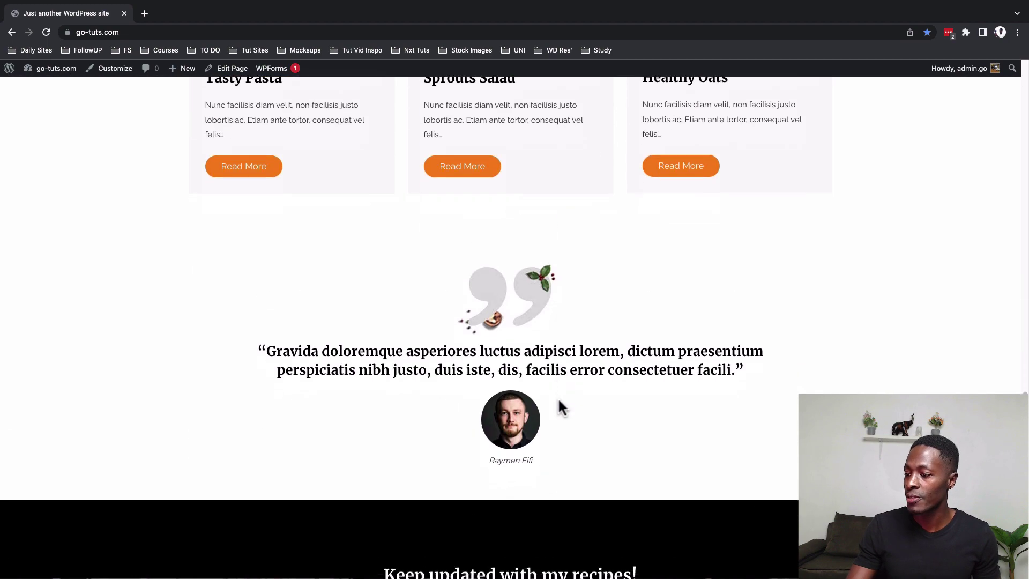
{"action": "scroll", "coordinate": [558, 401], "scroll_direction": "down", "scroll_amount": 1}
{"action": "scroll", "coordinate": [558, 399], "scroll_direction": "down", "scroll_amount": 3}
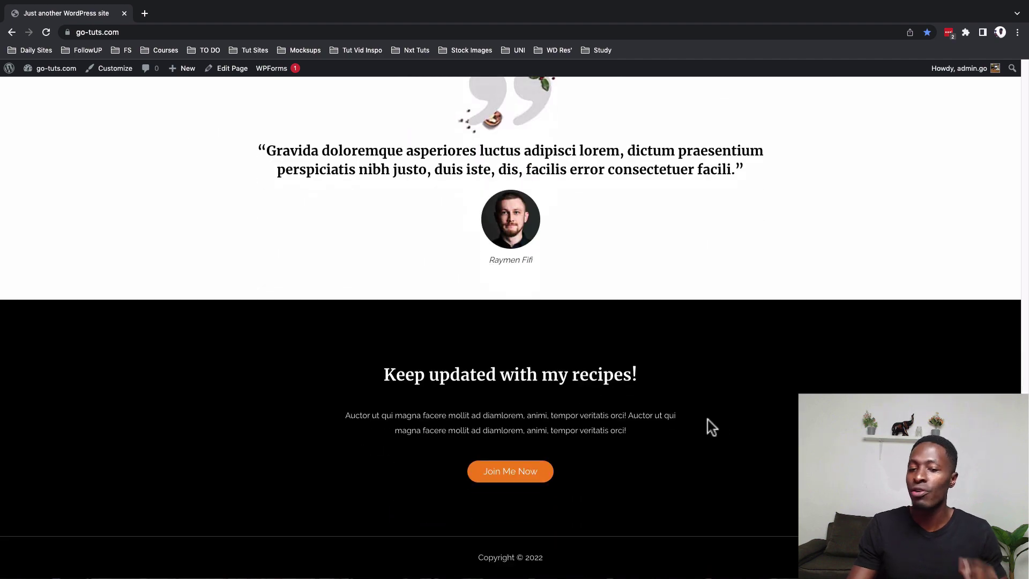
{"action": "scroll", "coordinate": [711, 427], "scroll_direction": "up", "scroll_amount": 1}
{"action": "scroll", "coordinate": [709, 419], "scroll_direction": "up", "scroll_amount": 6}
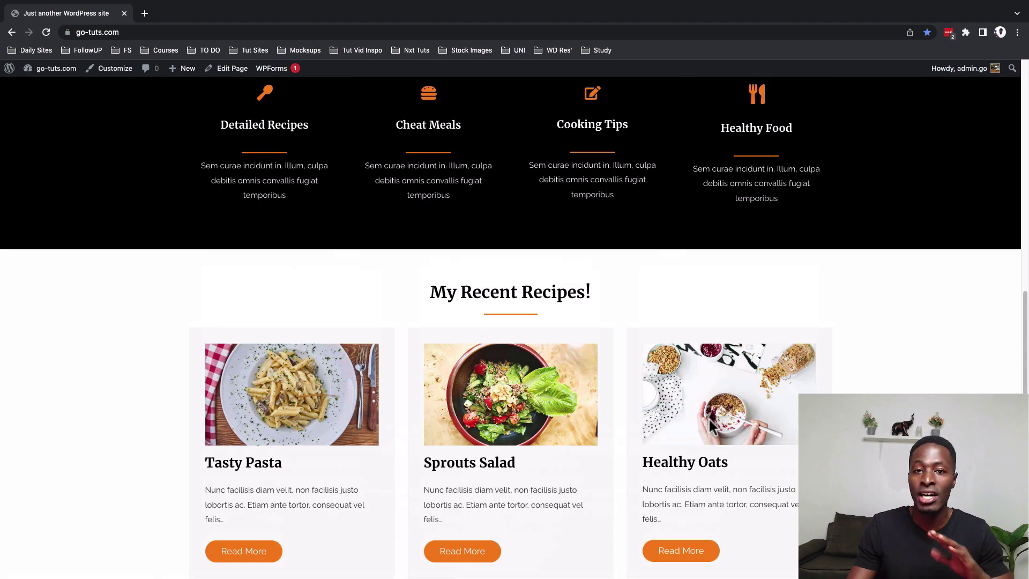
{"action": "scroll", "coordinate": [709, 424], "scroll_direction": "up", "scroll_amount": 10}
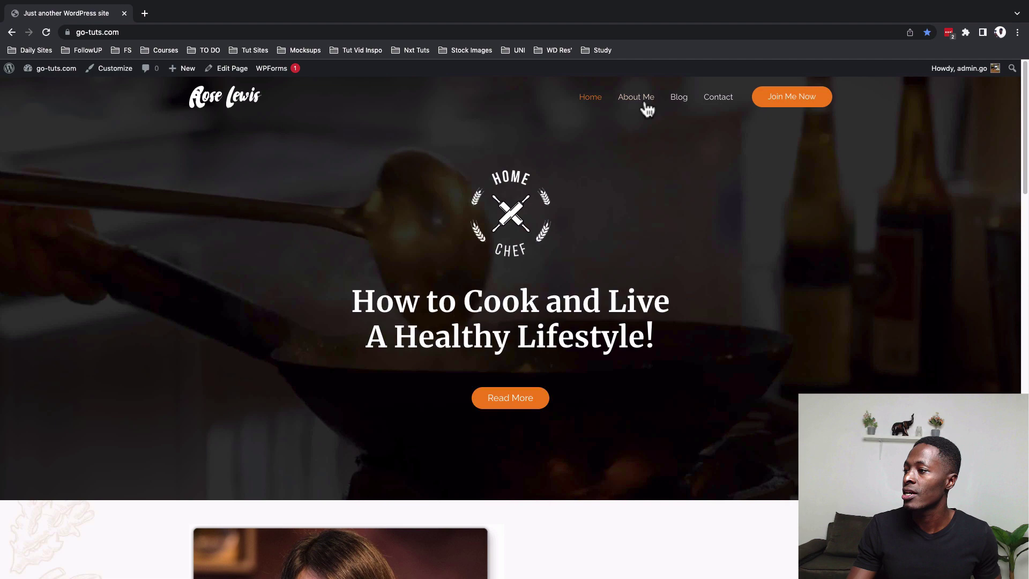
{"action": "left_click", "coordinate": [646, 105]}
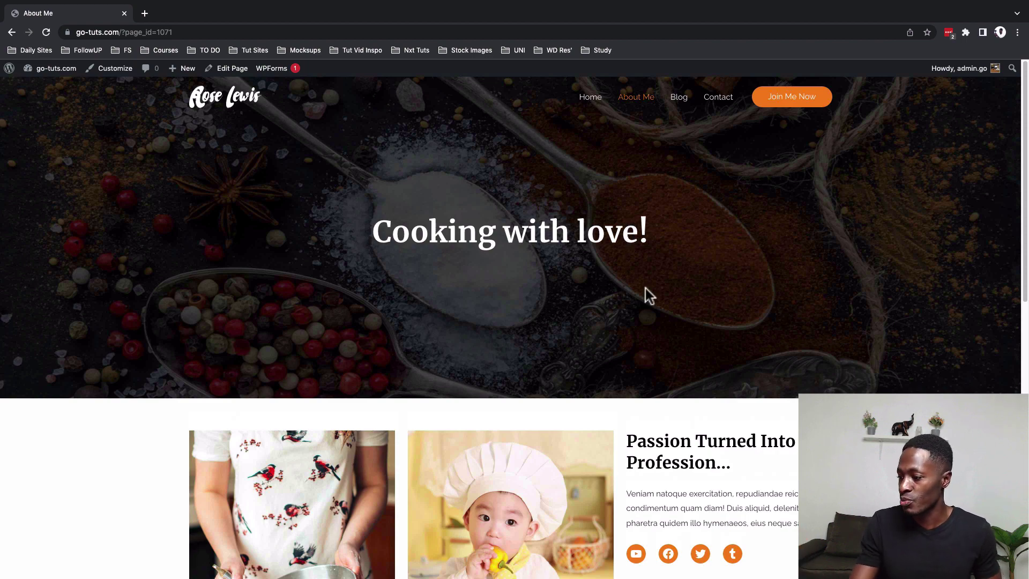
{"action": "scroll", "coordinate": [645, 288], "scroll_direction": "down", "scroll_amount": 5}
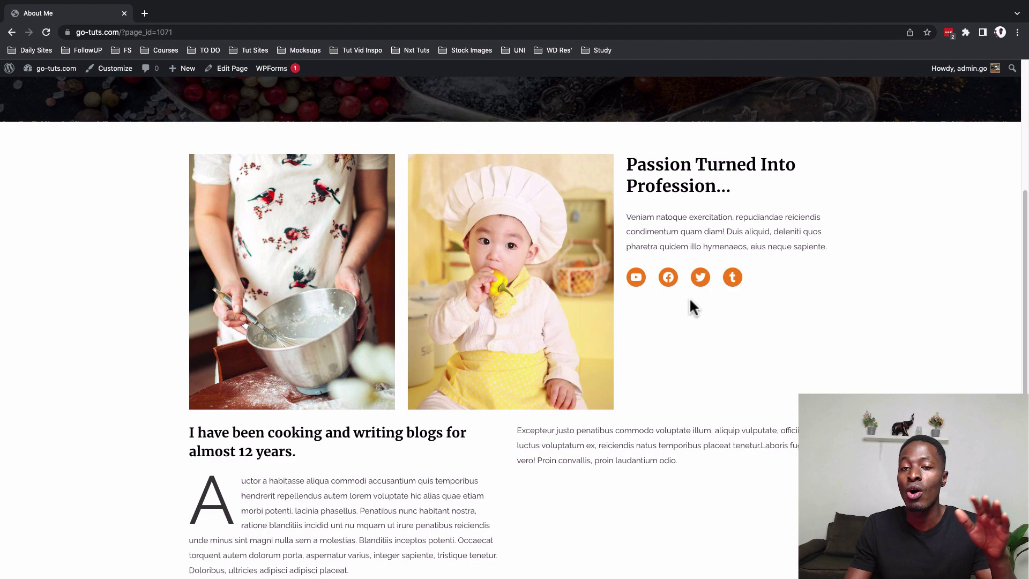
{"action": "scroll", "coordinate": [680, 329], "scroll_direction": "down", "scroll_amount": 3}
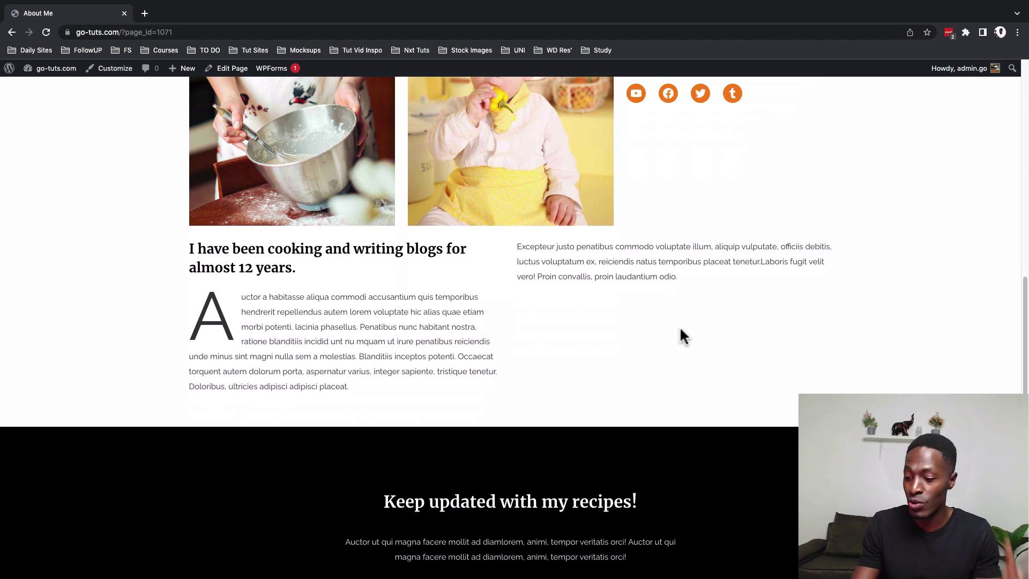
{"action": "scroll", "coordinate": [679, 328], "scroll_direction": "down", "scroll_amount": 2}
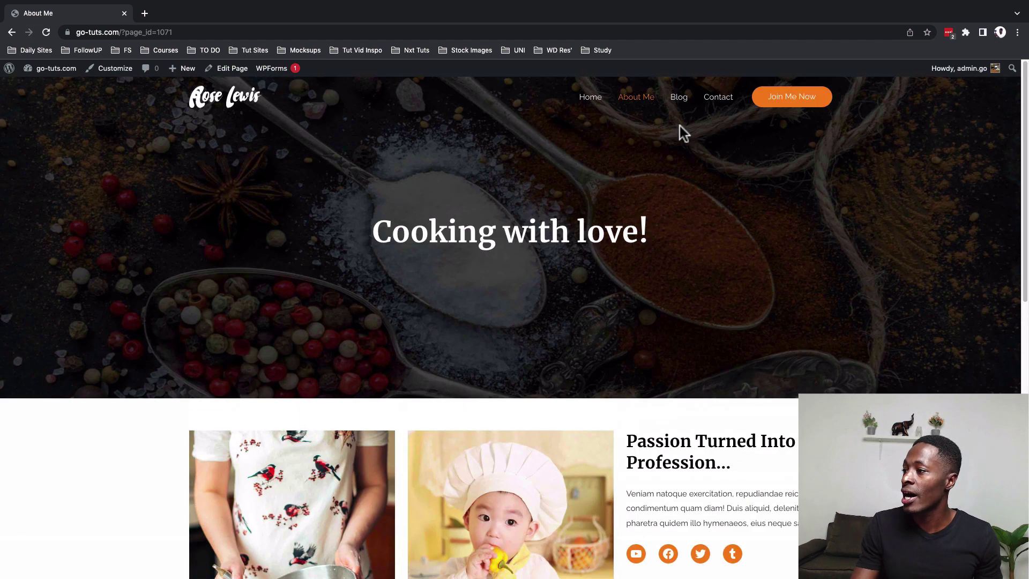
Open the Blog page from the header and scroll through its recipe posts.
{"action": "left_click", "coordinate": [677, 105]}
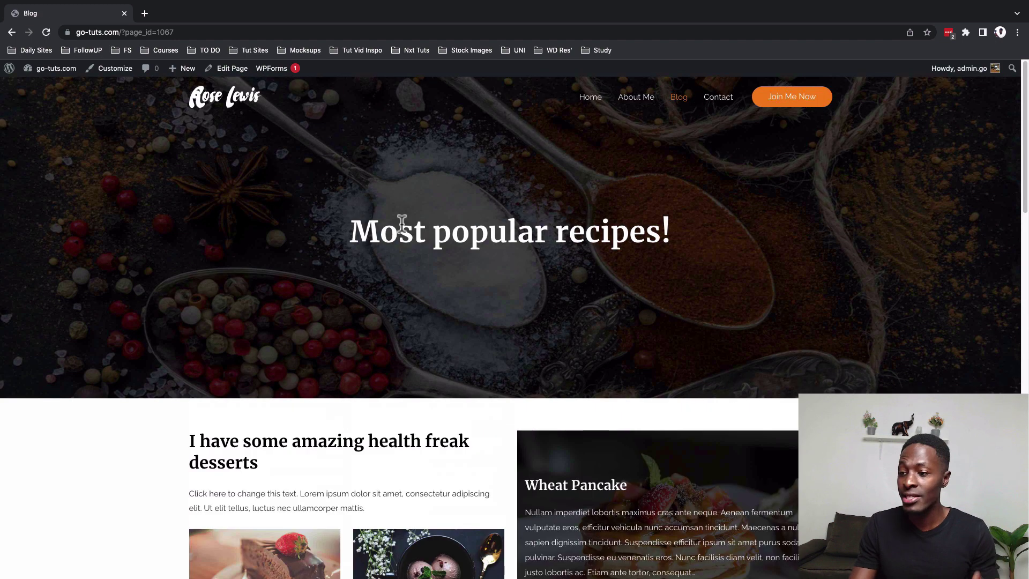
{"action": "scroll", "coordinate": [416, 268], "scroll_direction": "down", "scroll_amount": 4}
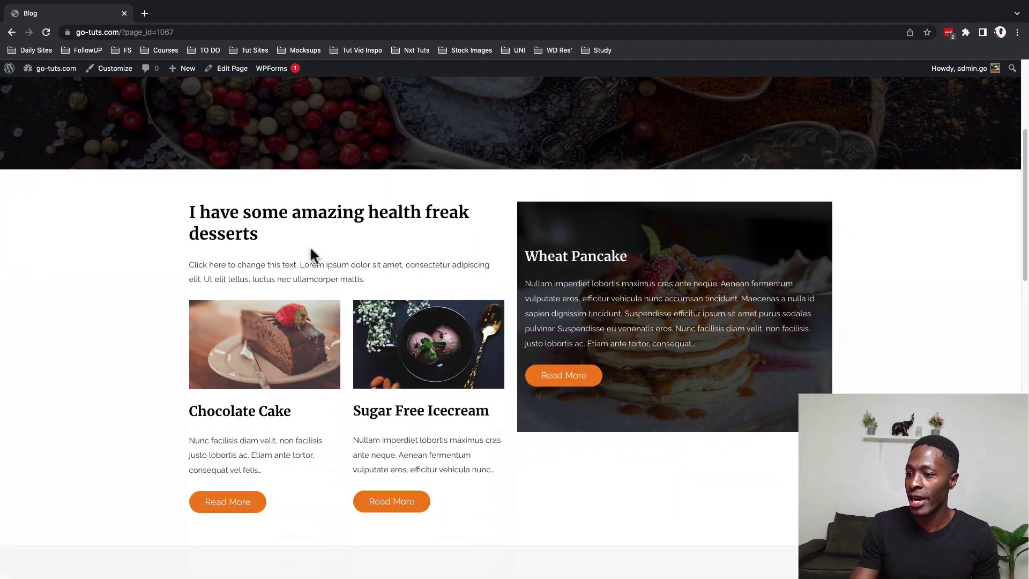
{"action": "scroll", "coordinate": [545, 460], "scroll_direction": "down", "scroll_amount": 6}
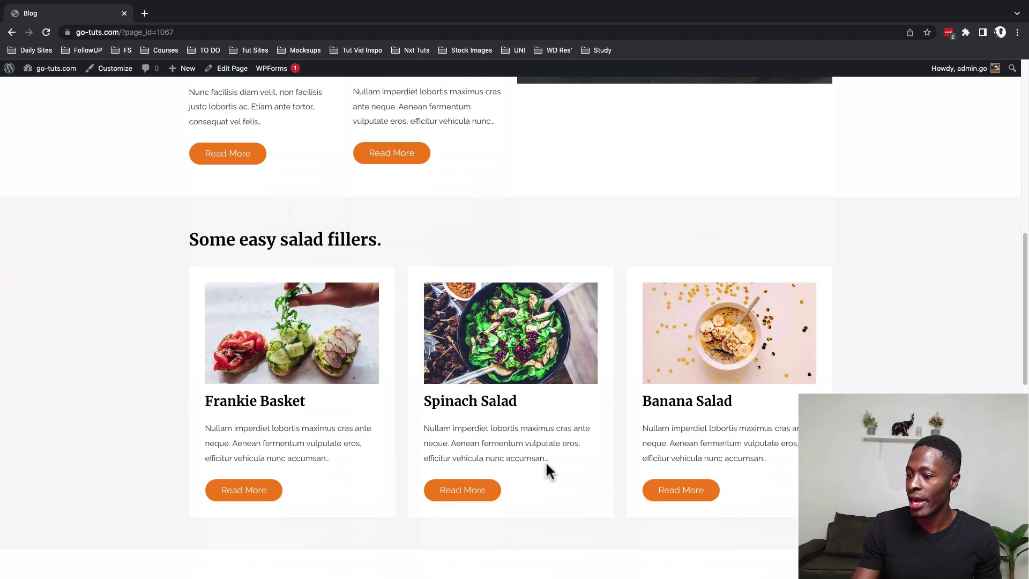
{"action": "scroll", "coordinate": [408, 423], "scroll_direction": "down", "scroll_amount": 4}
{"action": "scroll", "coordinate": [515, 399], "scroll_direction": "down", "scroll_amount": 5}
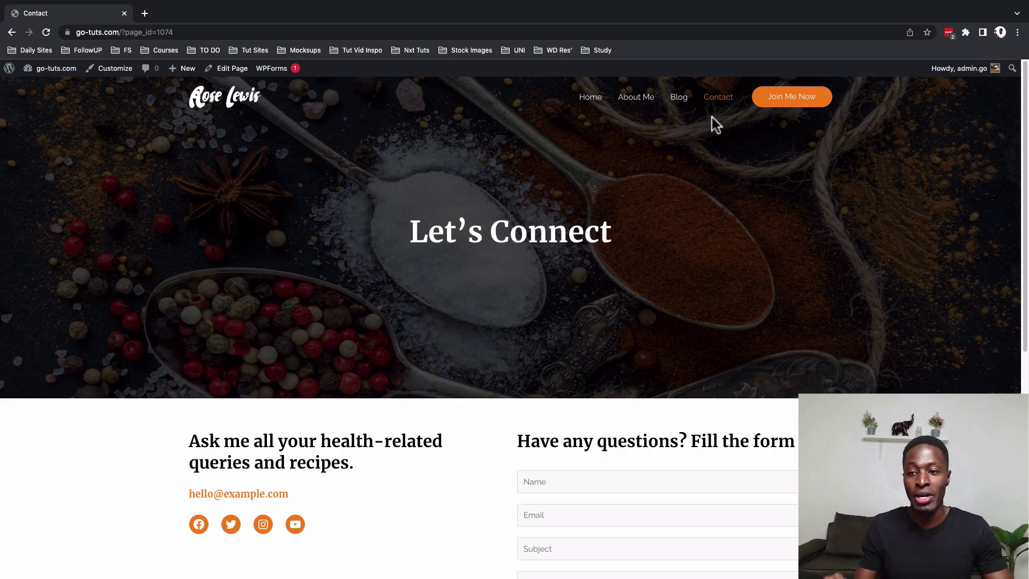
{"action": "scroll", "coordinate": [686, 257], "scroll_direction": "down", "scroll_amount": 3}
{"action": "scroll", "coordinate": [686, 259], "scroll_direction": "up", "scroll_amount": 3}
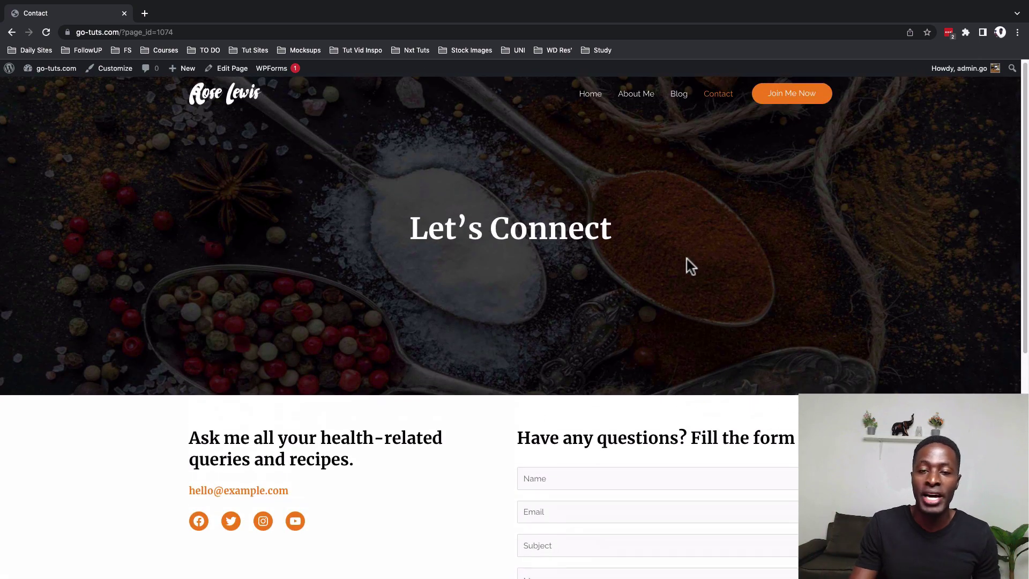
{"action": "scroll", "coordinate": [690, 267], "scroll_direction": "down", "scroll_amount": 2}
{"action": "scroll", "coordinate": [668, 341], "scroll_direction": "down", "scroll_amount": 2}
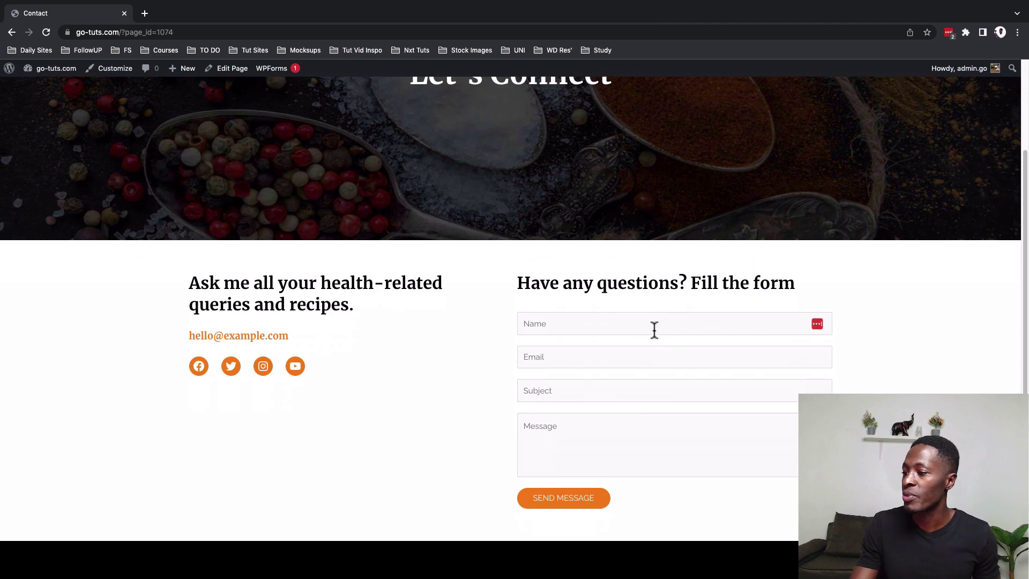
{"action": "scroll", "coordinate": [654, 329], "scroll_direction": "down", "scroll_amount": 1}
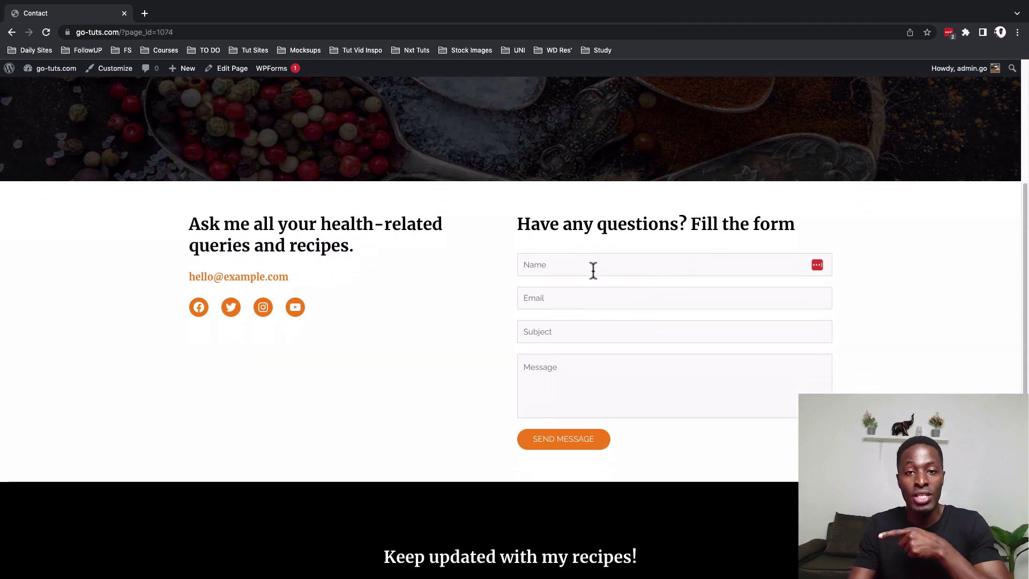
{"action": "scroll", "coordinate": [590, 284], "scroll_direction": "up", "scroll_amount": 4}
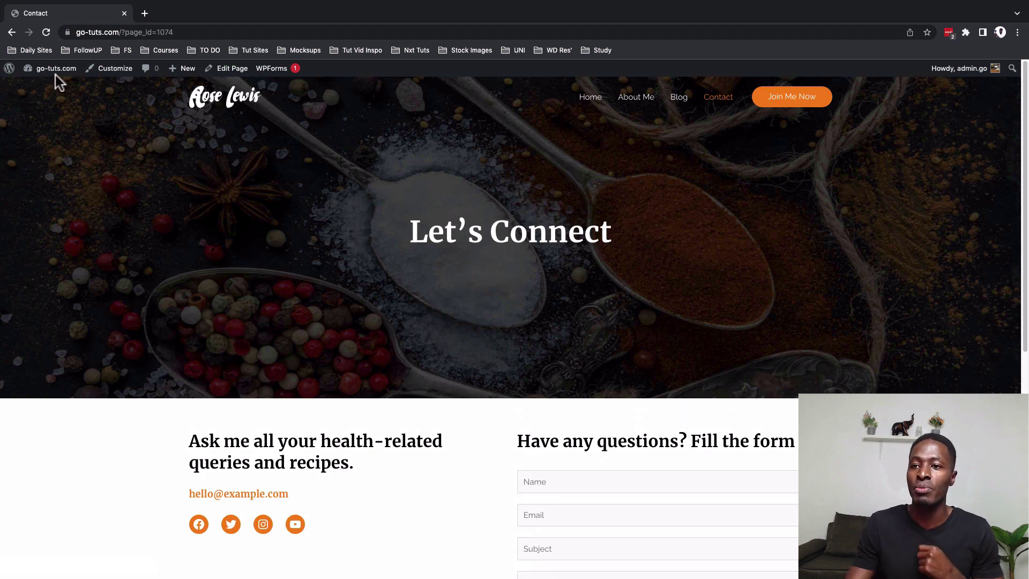
Go from the live site to the admin Plugins page listing four installed plugins.
{"action": "mouse_move", "coordinate": [57, 76]}
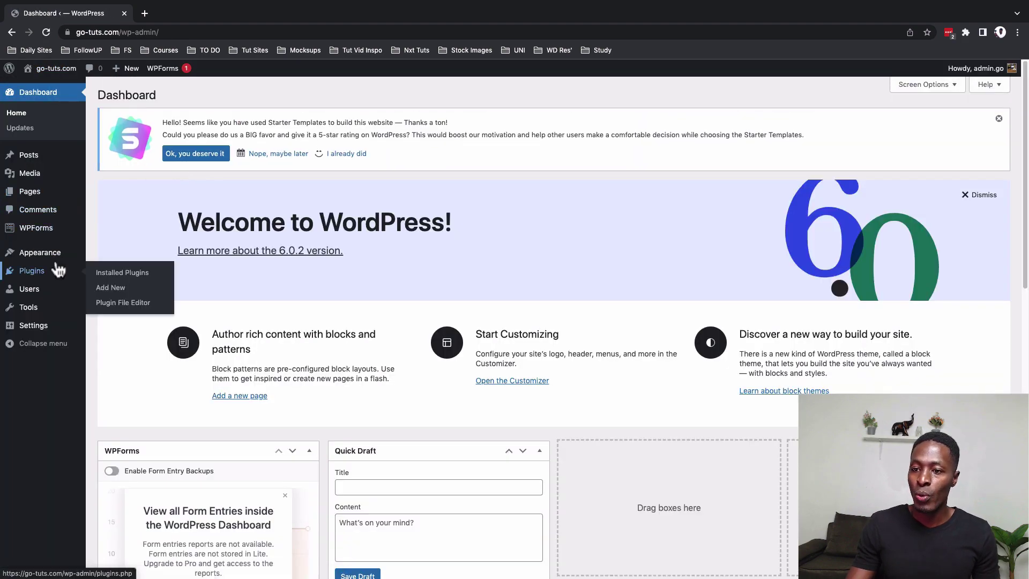
{"action": "left_click", "coordinate": [48, 277]}
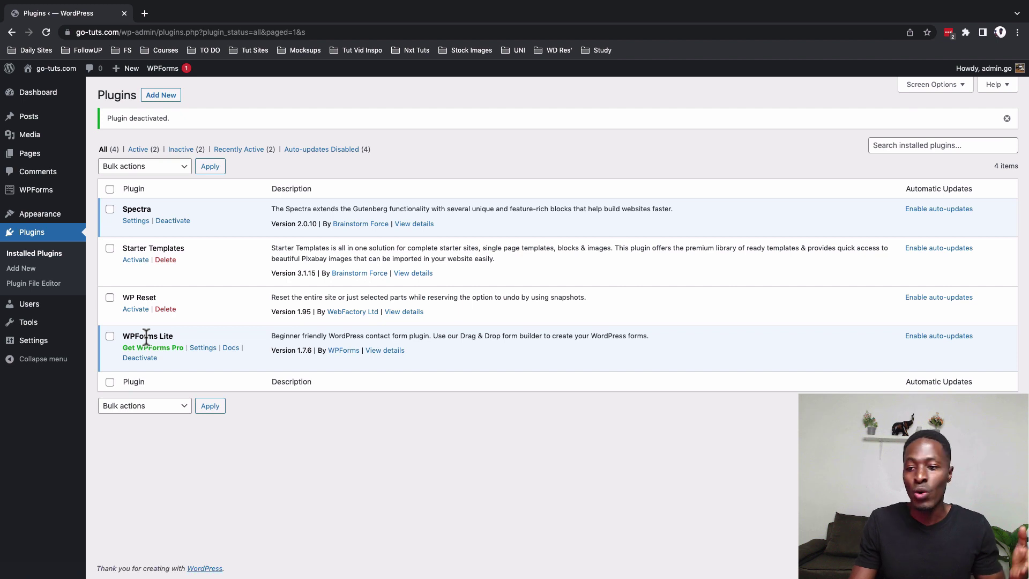
Open the installed themes page, then head to the Media menu in the sidebar.
{"action": "mouse_move", "coordinate": [63, 217]}
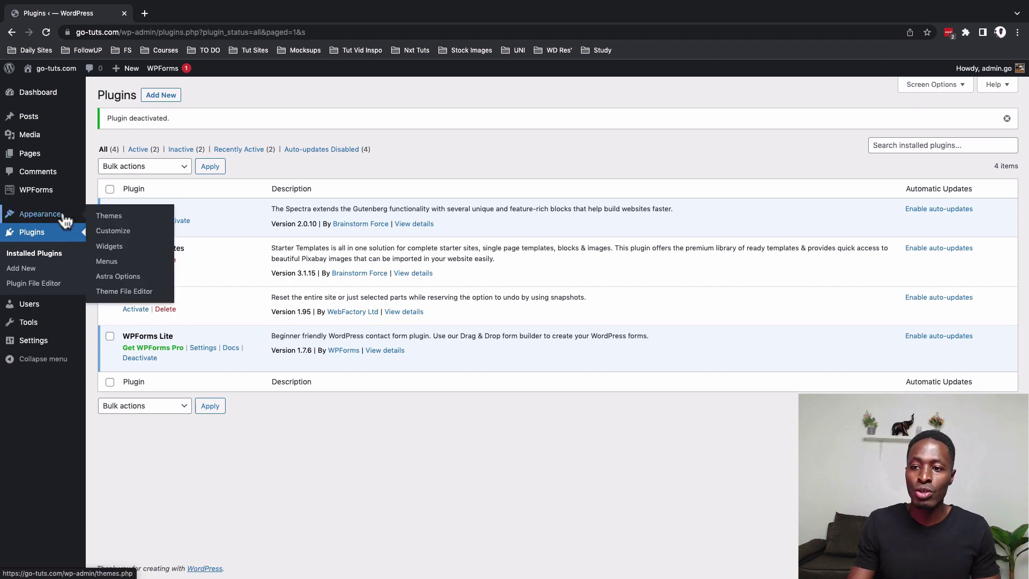
{"action": "left_click", "coordinate": [118, 221]}
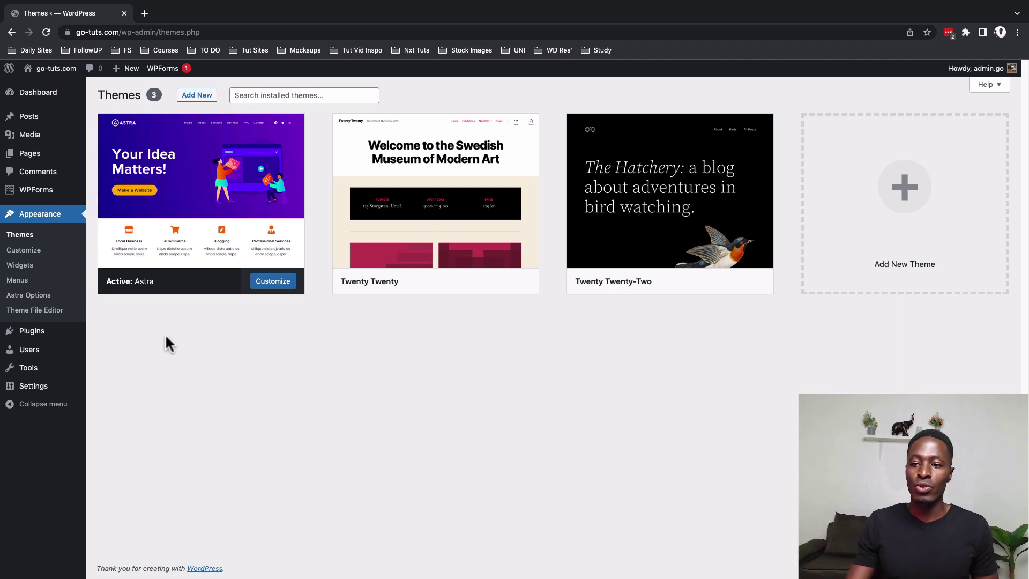
{"action": "mouse_move", "coordinate": [46, 142]}
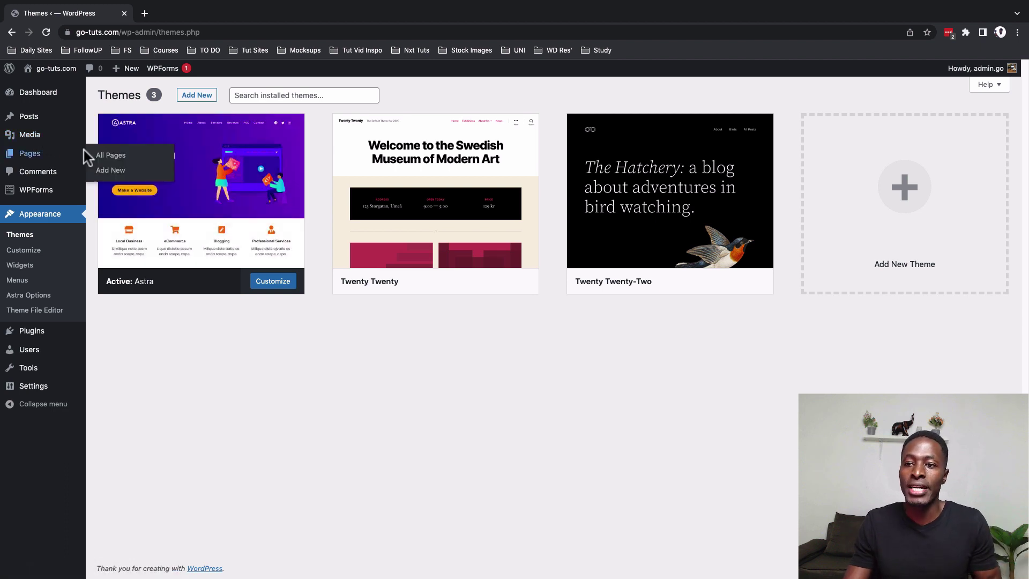
{"action": "mouse_move", "coordinate": [80, 137]}
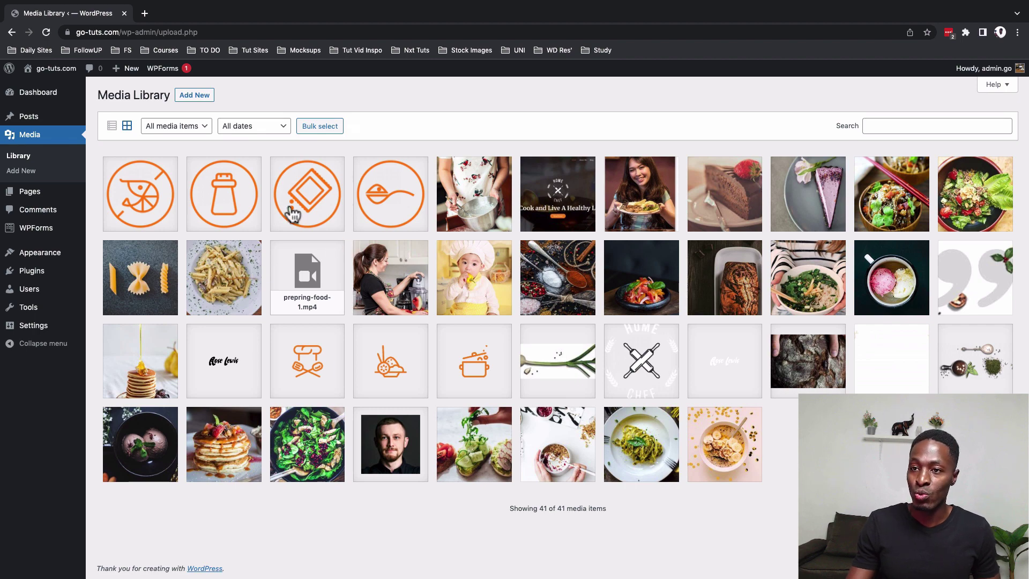
Open the live site in a second tab and return to the Media Library tab.
{"action": "mouse_move", "coordinate": [54, 75]}
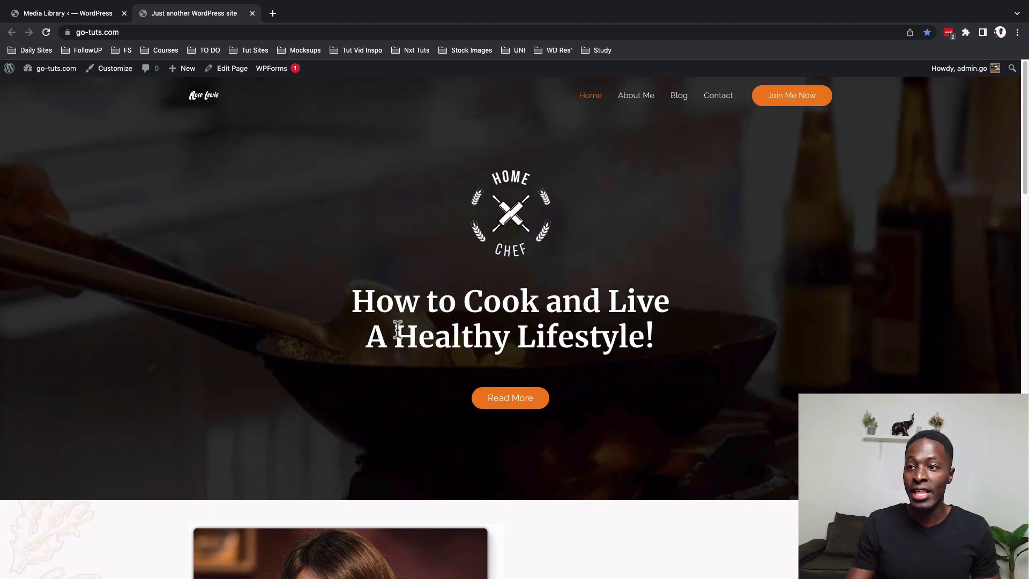
{"action": "left_click", "coordinate": [59, 14]}
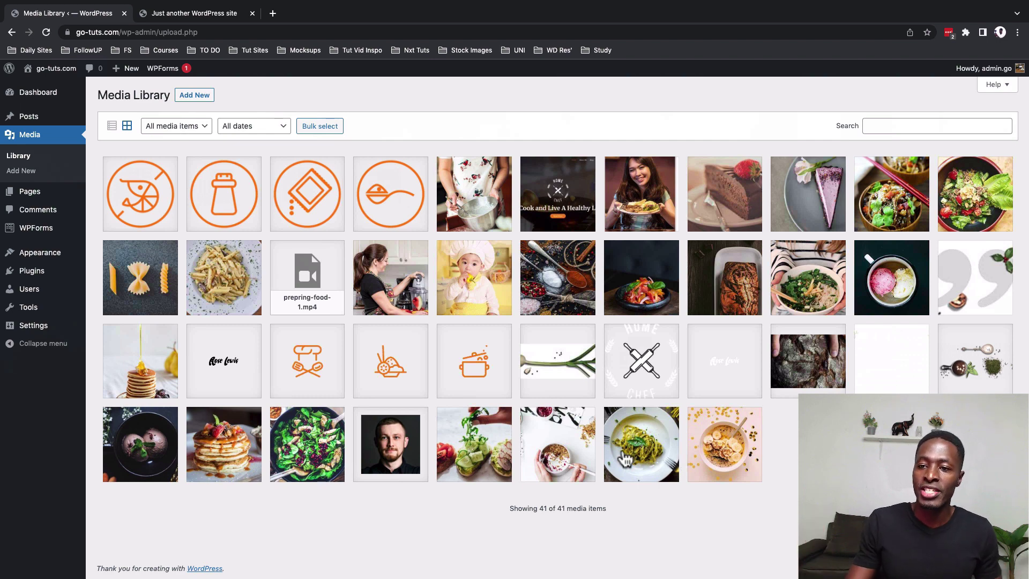
Open the About Me page for editing from Pages > All Pages.
{"action": "mouse_move", "coordinate": [68, 202]}
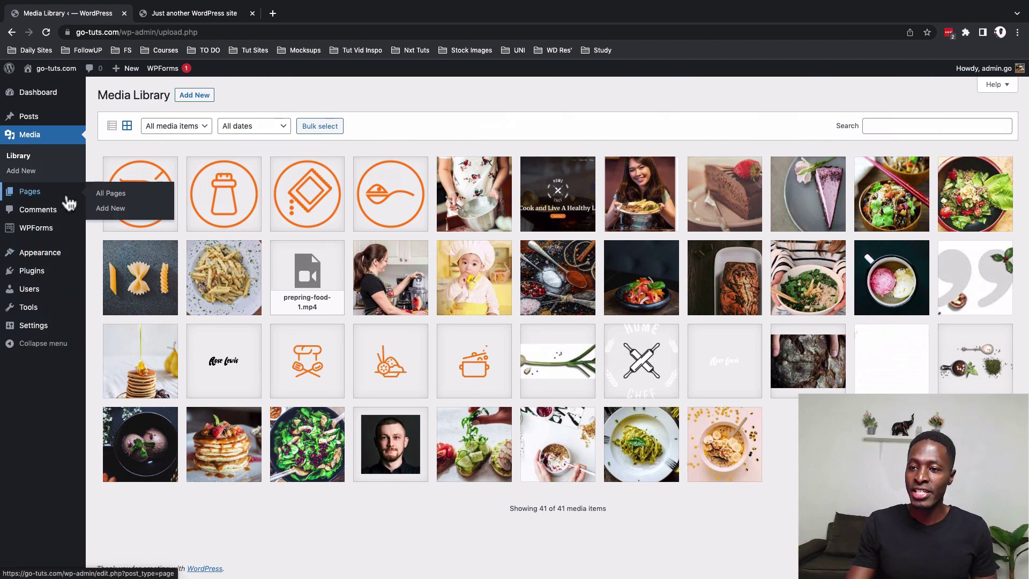
{"action": "left_click", "coordinate": [107, 199]}
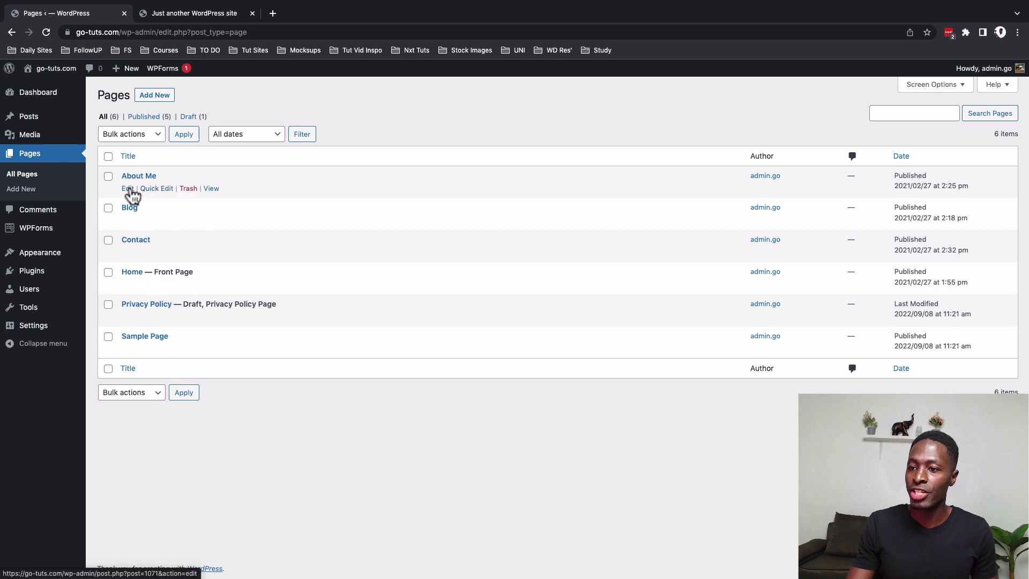
{"action": "left_click", "coordinate": [129, 189]}
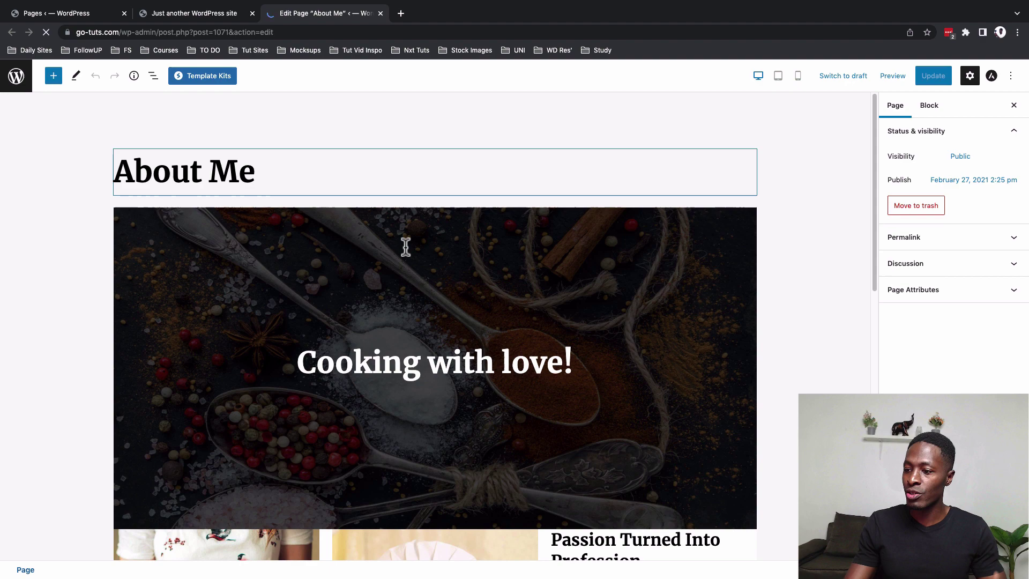
Select the chef-child photo block and then the drop-cap paragraph block.
{"action": "scroll", "coordinate": [429, 324], "scroll_direction": "down", "scroll_amount": 3}
{"action": "scroll", "coordinate": [393, 310], "scroll_direction": "down", "scroll_amount": 4}
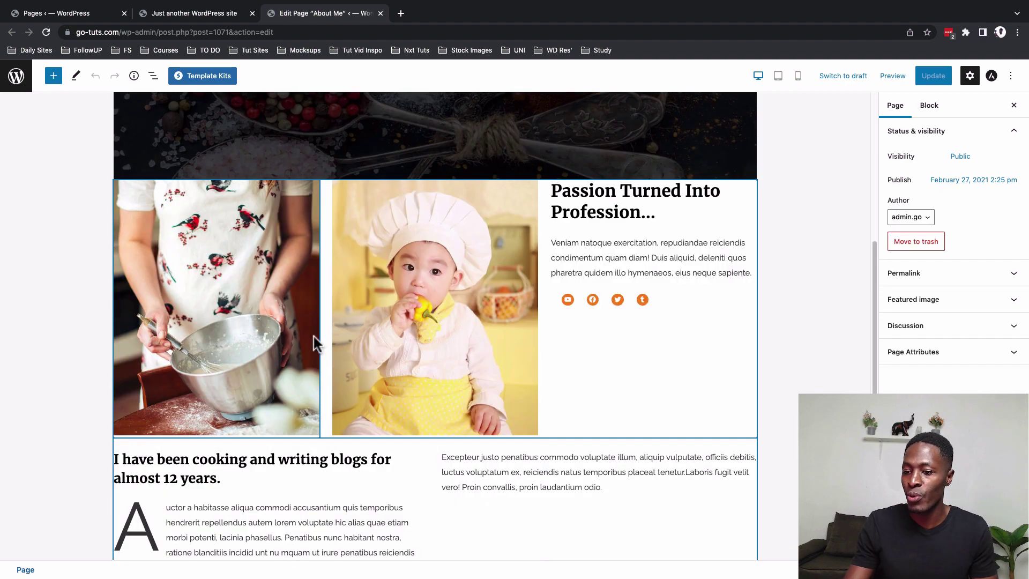
{"action": "left_click", "coordinate": [402, 324]}
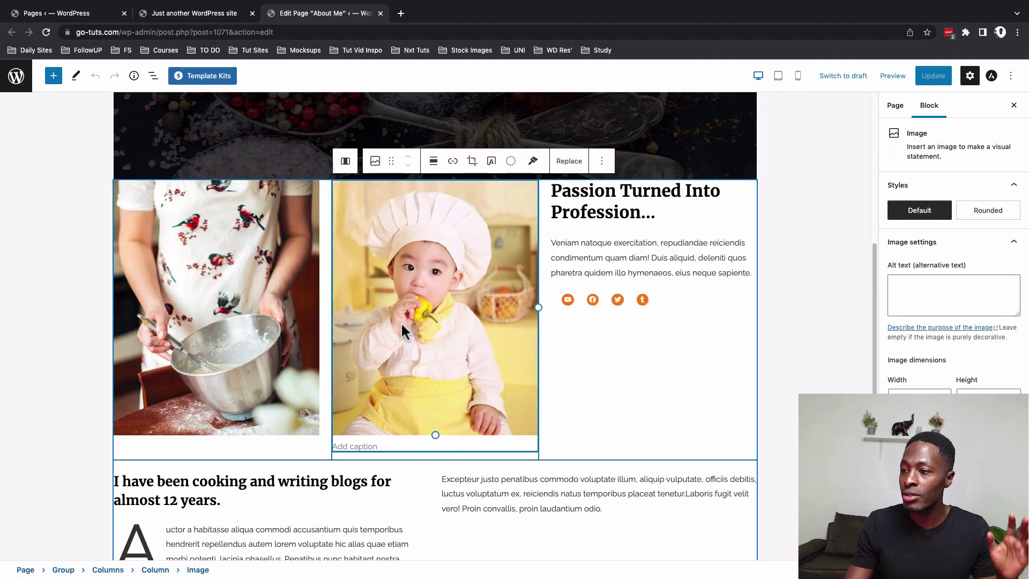
{"action": "scroll", "coordinate": [423, 343], "scroll_direction": "down", "scroll_amount": 4}
{"action": "scroll", "coordinate": [397, 342], "scroll_direction": "down", "scroll_amount": 1}
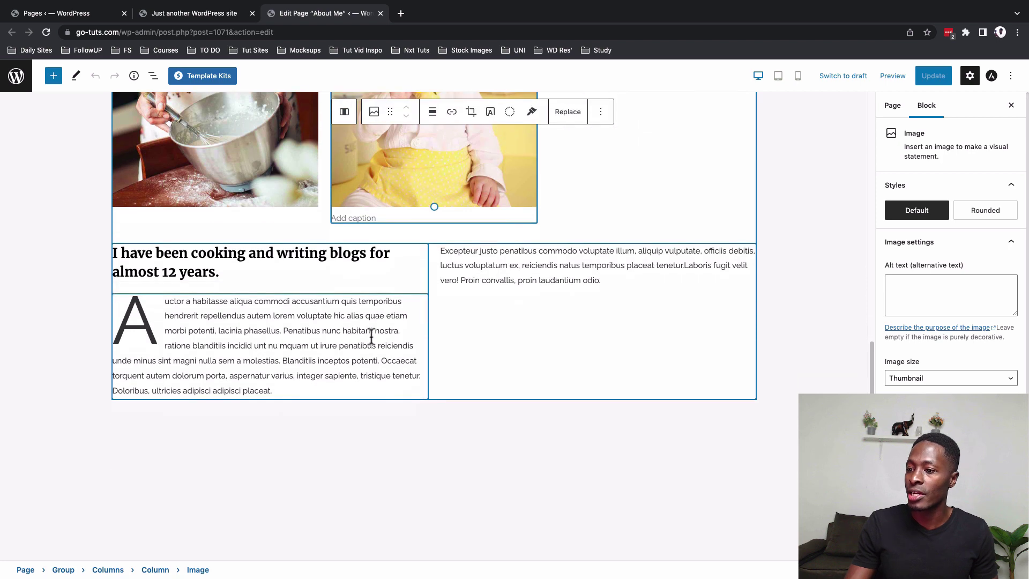
{"action": "left_click", "coordinate": [359, 338]}
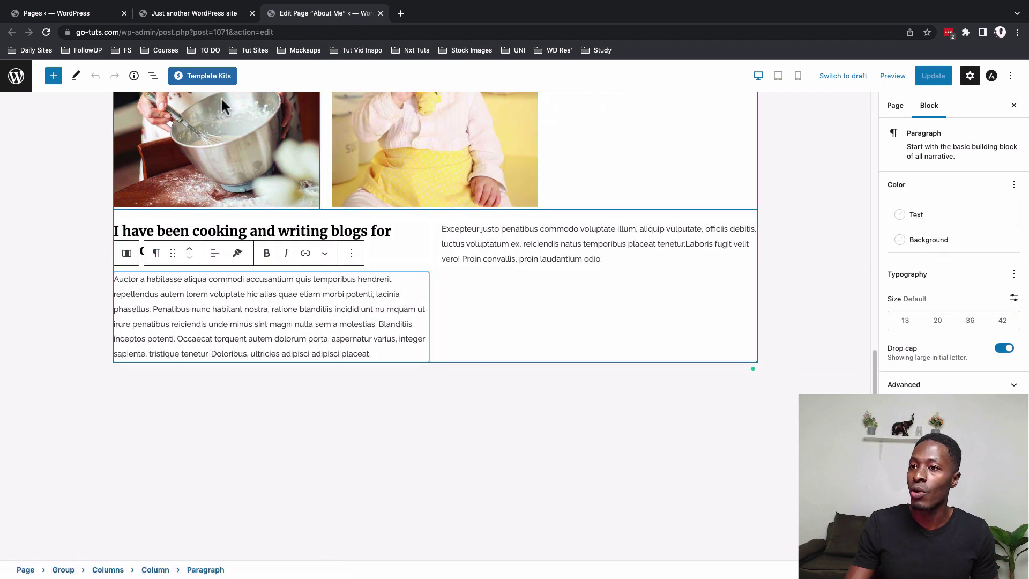
Load the live About Me page in the site tab and reorder the editor tab before it.
{"action": "left_click", "coordinate": [194, 16]}
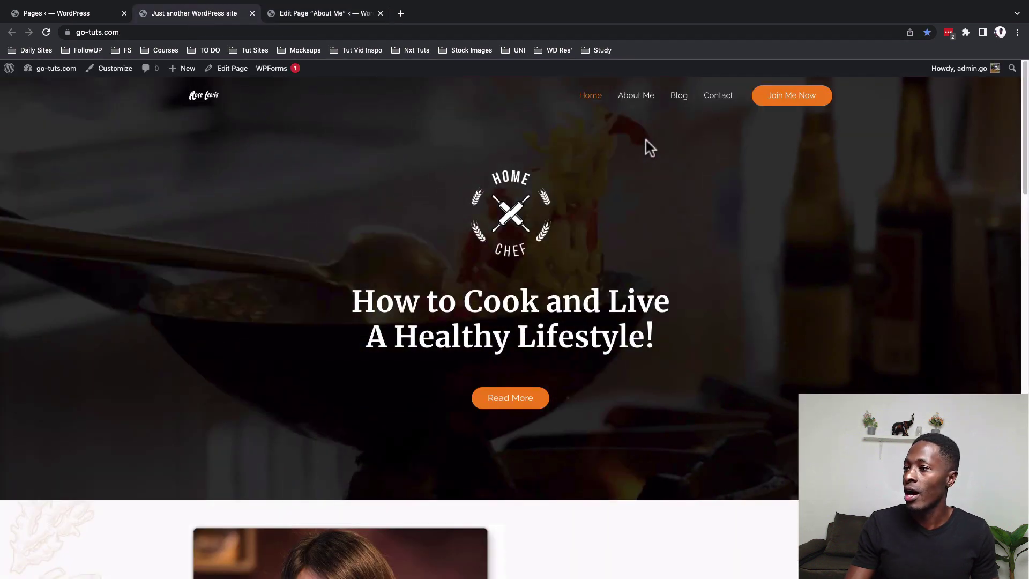
{"action": "left_click", "coordinate": [647, 102]}
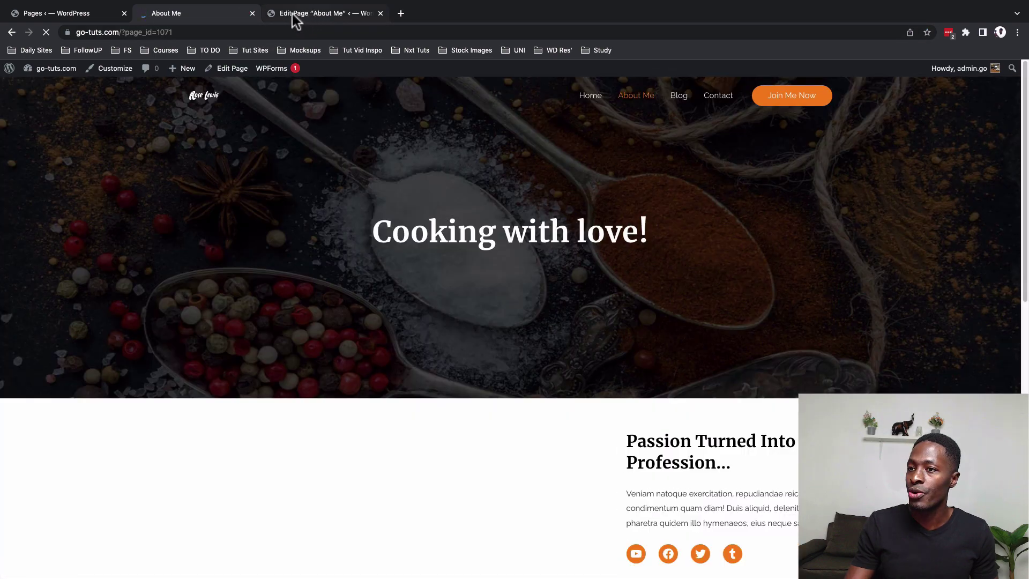
{"action": "left_click_drag", "start_coordinate": [292, 14], "coordinate": [239, 15]}
{"action": "left_click", "coordinate": [311, 16]}
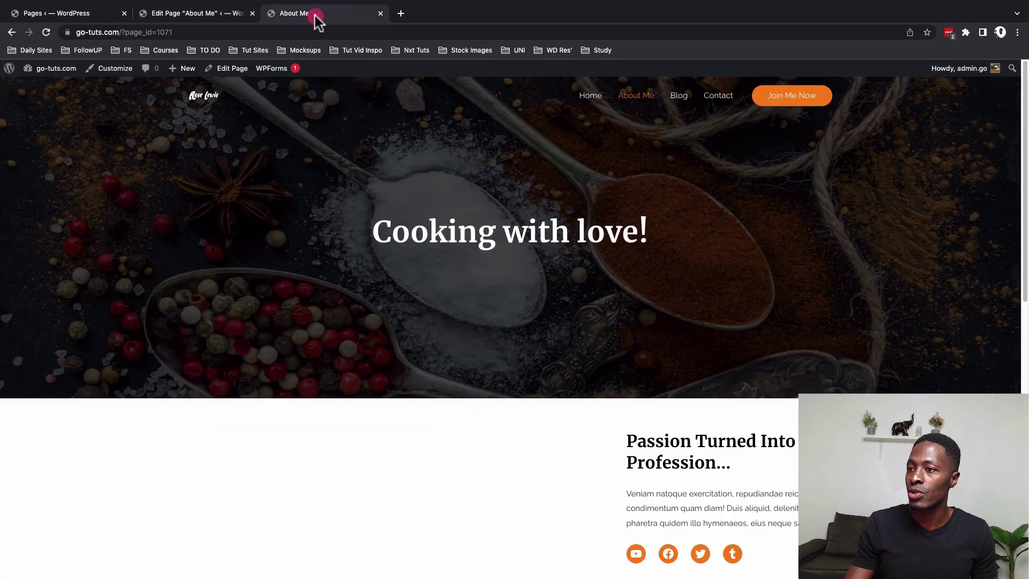
{"action": "scroll", "coordinate": [353, 399], "scroll_direction": "down", "scroll_amount": 10}
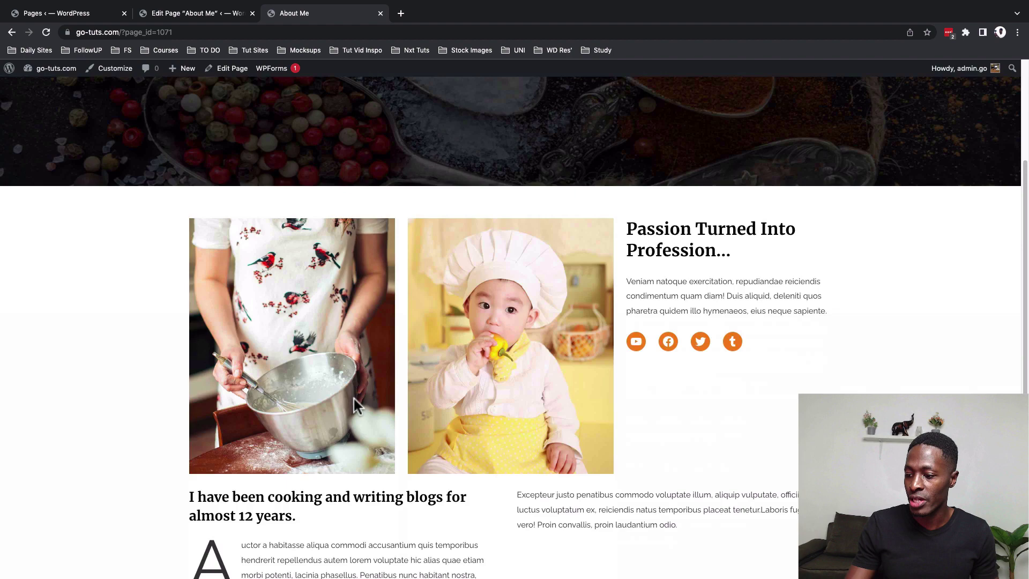
{"action": "scroll", "coordinate": [353, 398], "scroll_direction": "up", "scroll_amount": 10}
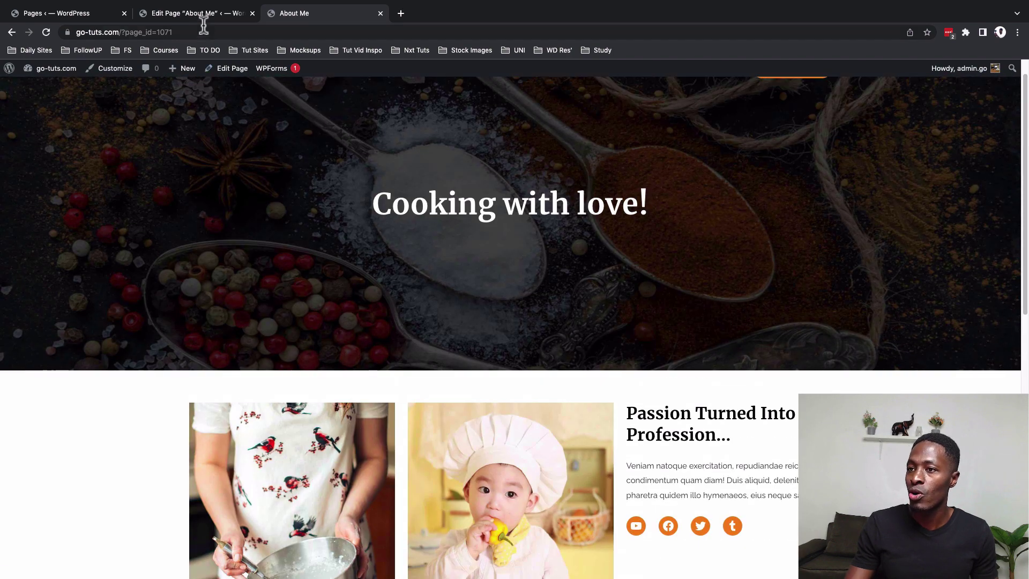
Compare the About Me editor with the live page by switching between the tabs.
{"action": "left_click", "coordinate": [205, 19]}
{"action": "scroll", "coordinate": [341, 198], "scroll_direction": "up", "scroll_amount": 7}
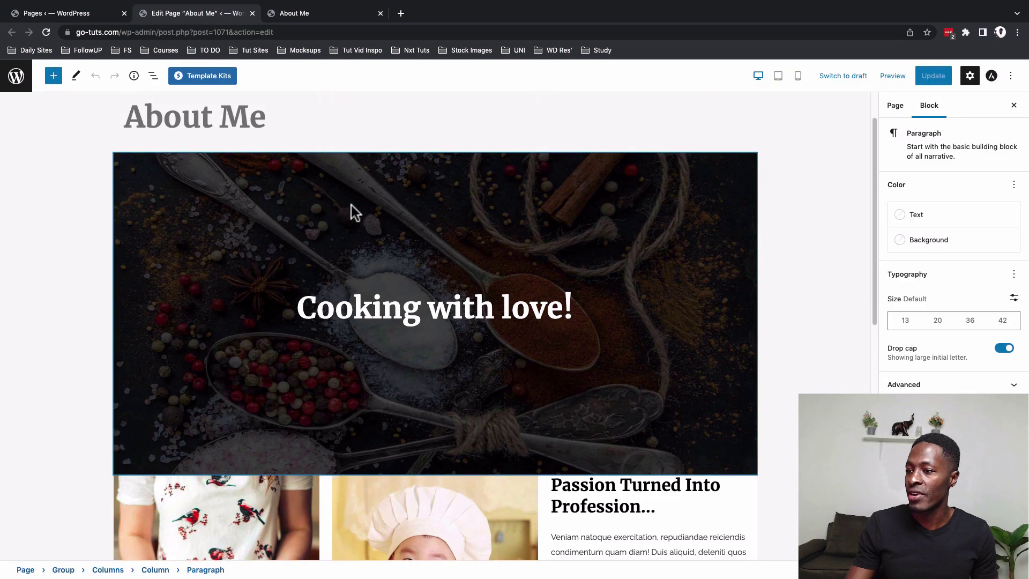
{"action": "scroll", "coordinate": [421, 317], "scroll_direction": "down", "scroll_amount": 4}
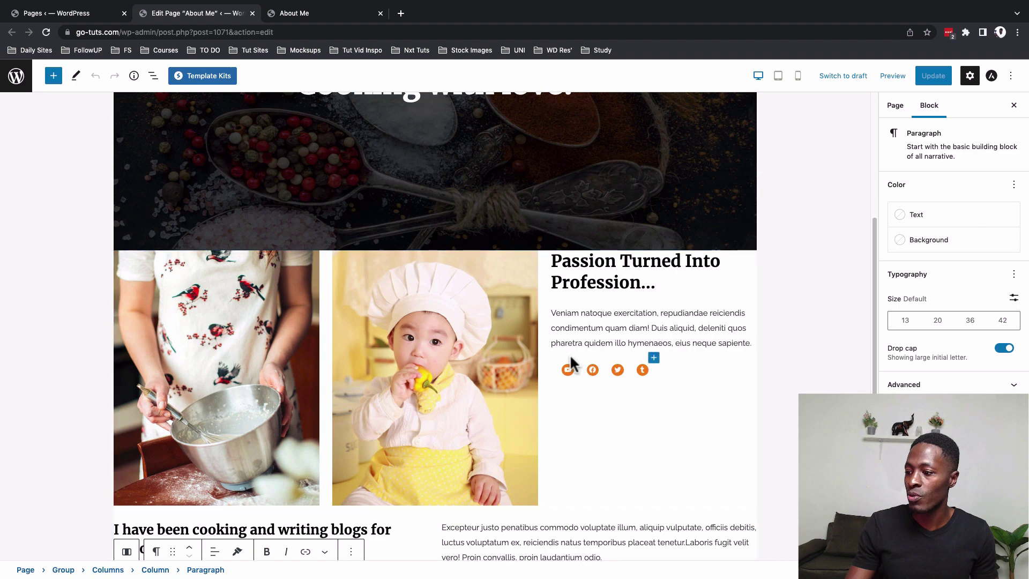
{"action": "left_click", "coordinate": [305, 15]}
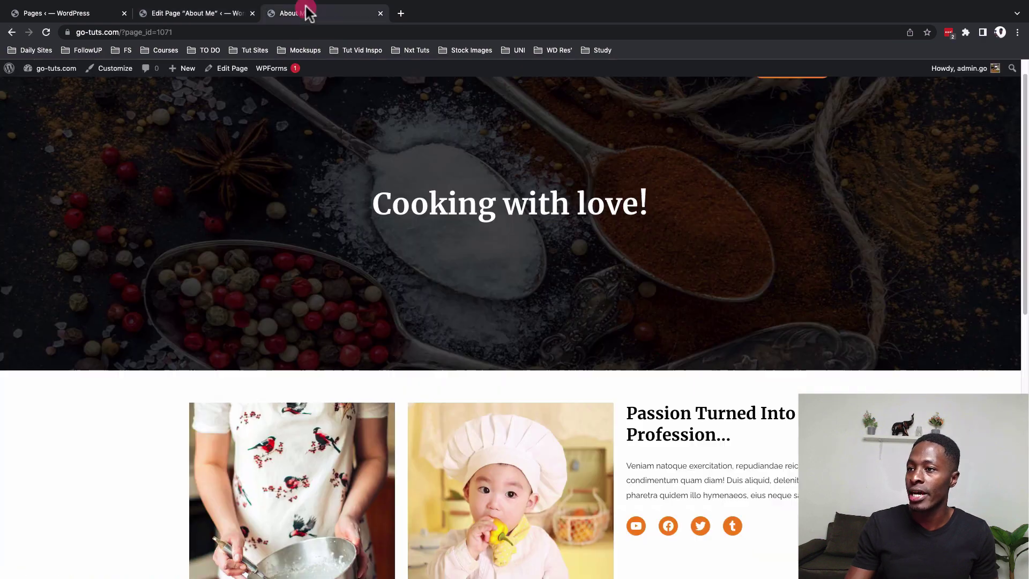
{"action": "scroll", "coordinate": [358, 304], "scroll_direction": "down", "scroll_amount": 4}
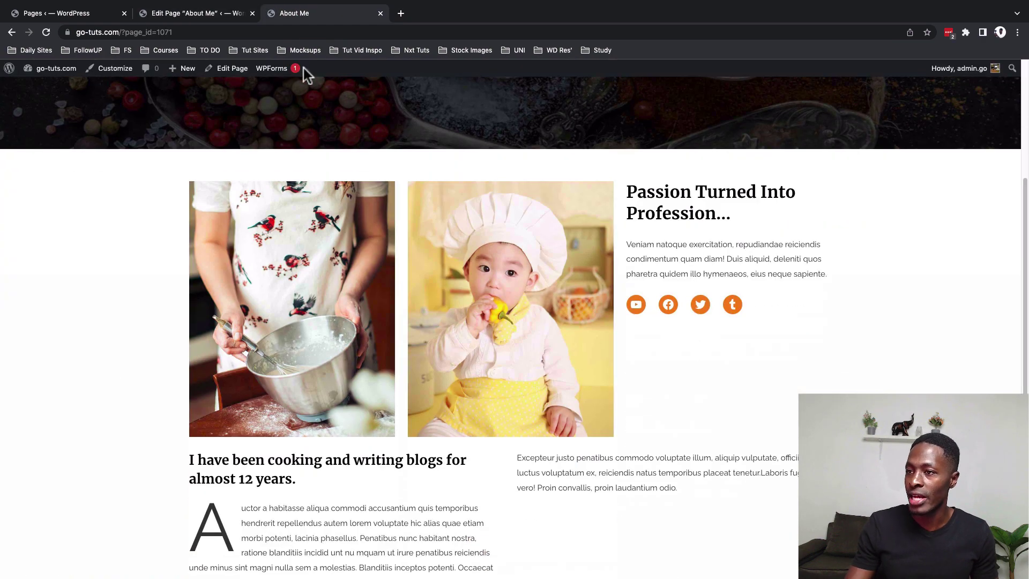
{"action": "left_click", "coordinate": [230, 21]}
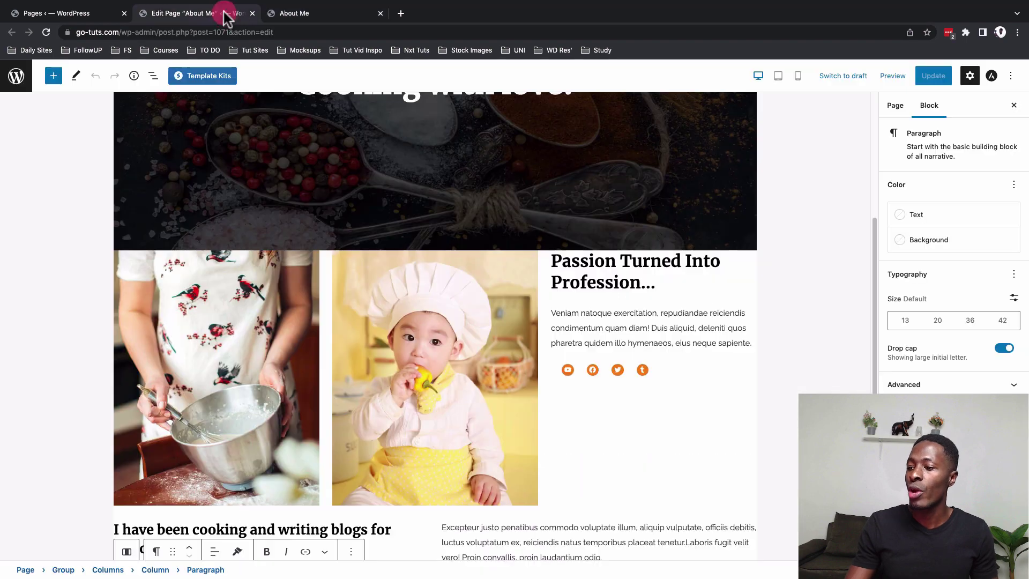
Select the chef-child photo, the Passion paragraph and part of its text, then its column.
{"action": "left_click", "coordinate": [420, 358]}
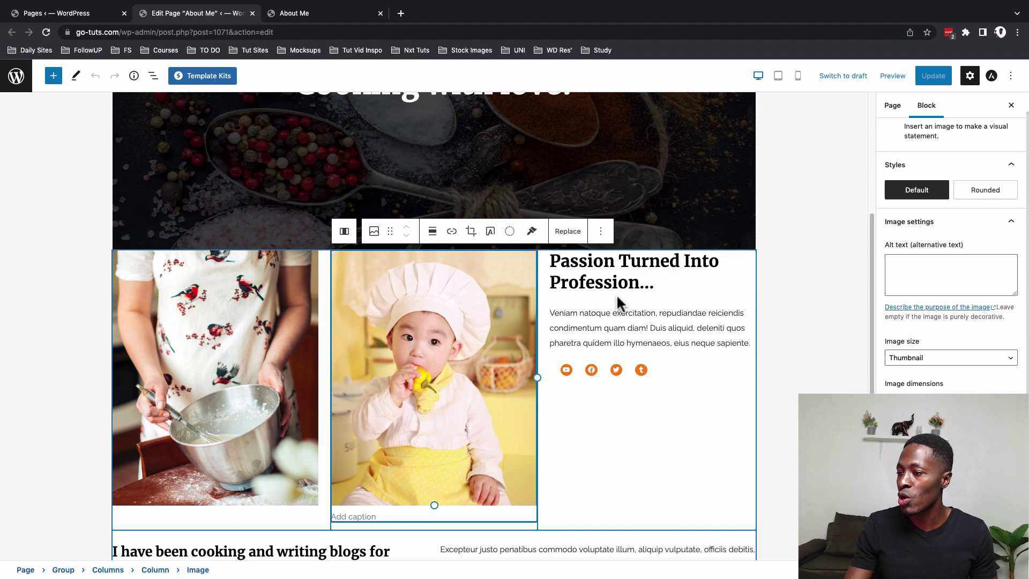
{"action": "left_click", "coordinate": [652, 298]}
{"action": "left_click", "coordinate": [693, 313]}
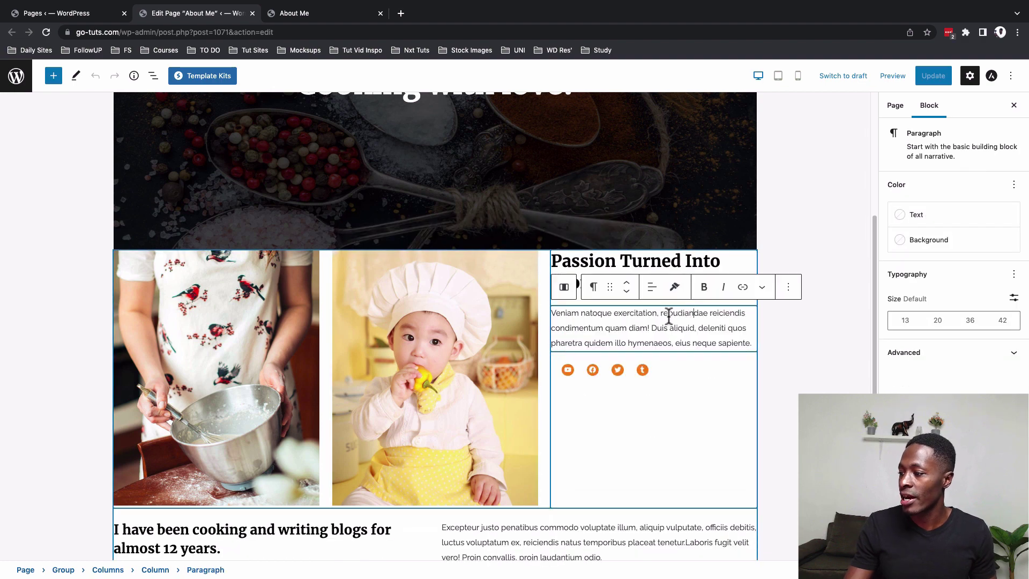
{"action": "left_click_drag", "start_coordinate": [633, 328], "coordinate": [702, 328]}
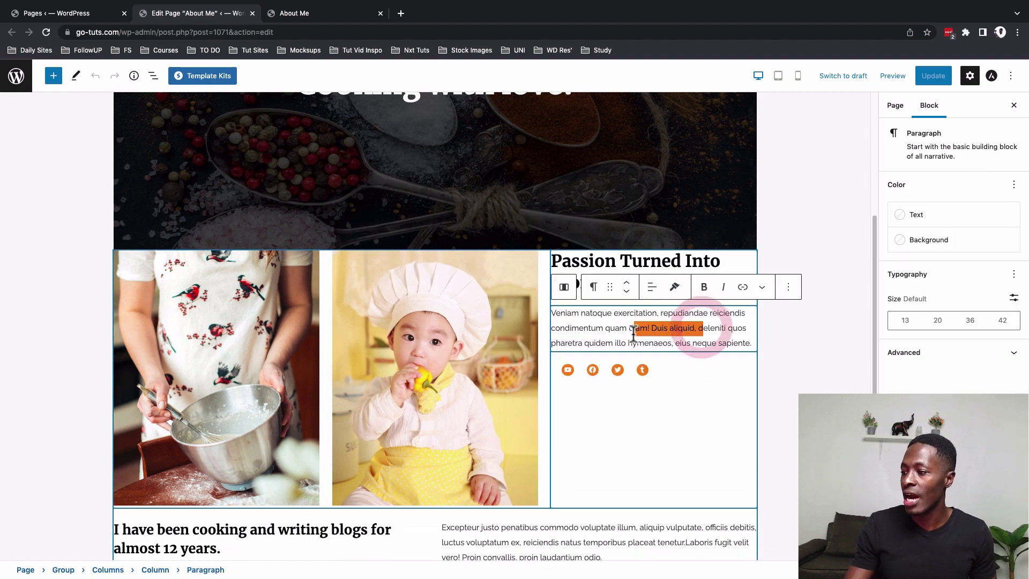
{"action": "left_click", "coordinate": [652, 300]}
Open Browse all from the Passion column inserter and scroll through the Spectra blocks.
{"action": "left_click", "coordinate": [652, 298]}
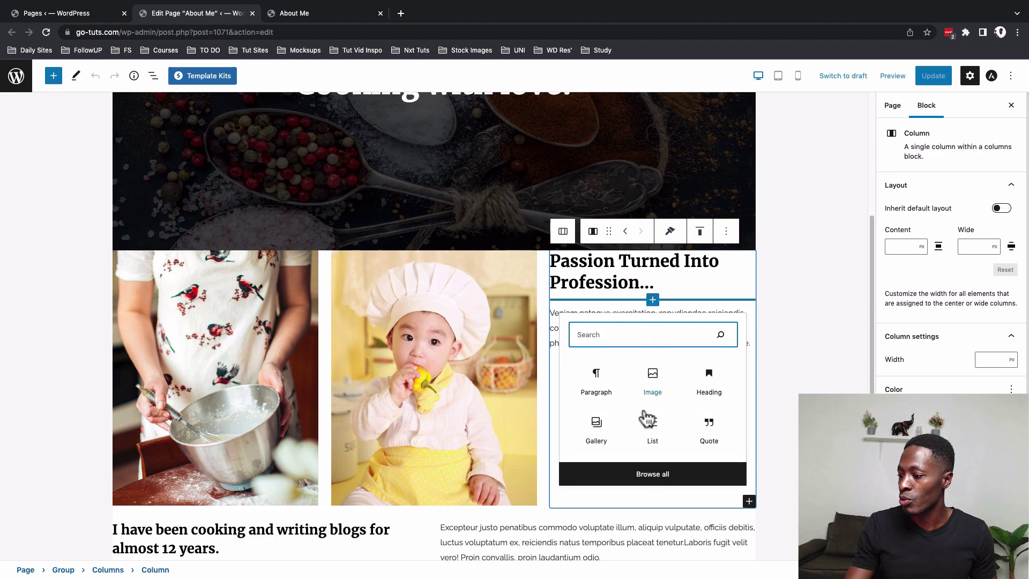
{"action": "left_click", "coordinate": [645, 474]}
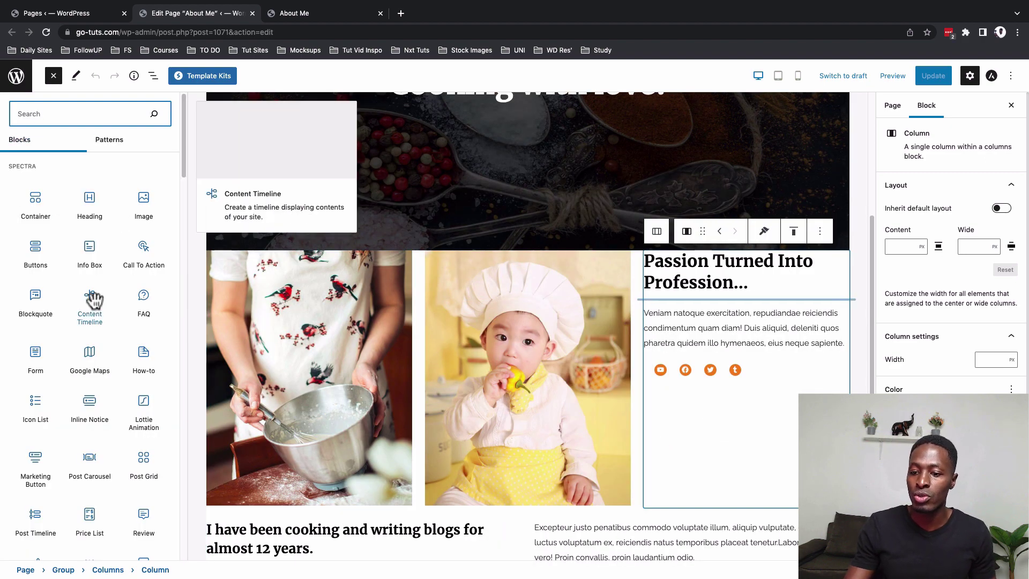
{"action": "scroll", "coordinate": [95, 298], "scroll_direction": "down", "scroll_amount": 15}
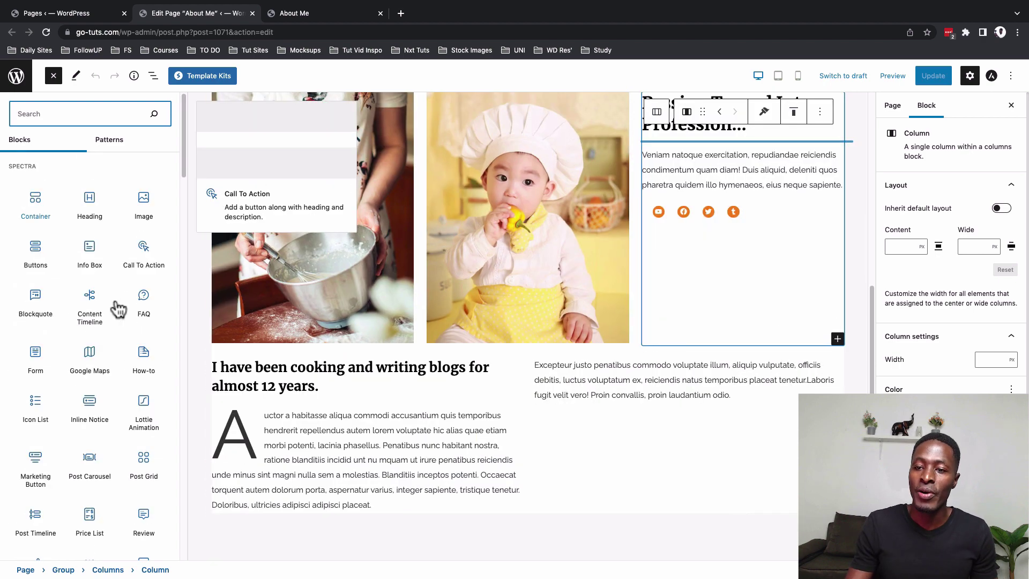
{"action": "mouse_move", "coordinate": [76, 321]}
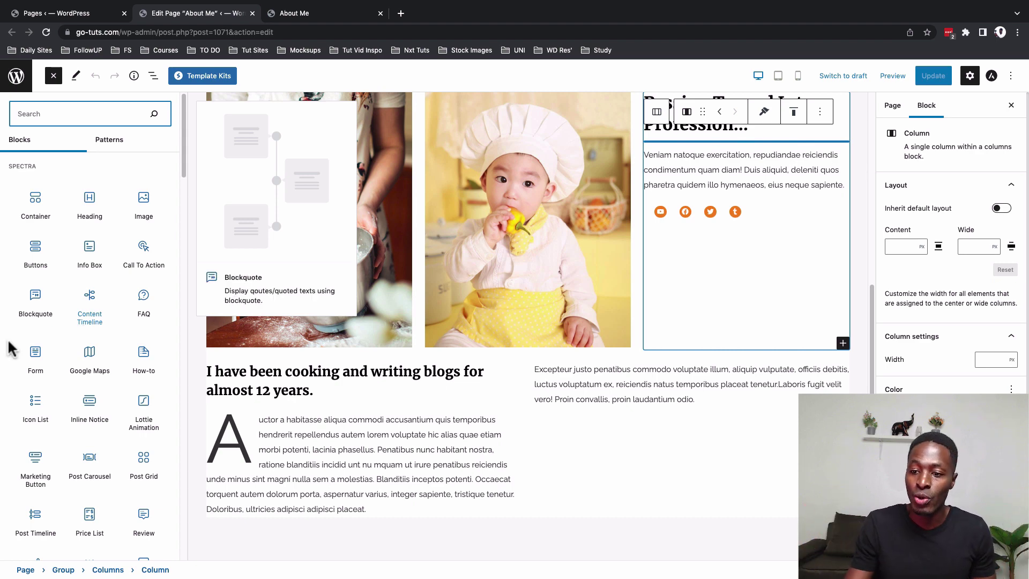
{"action": "scroll", "coordinate": [53, 348], "scroll_direction": "down", "scroll_amount": 3}
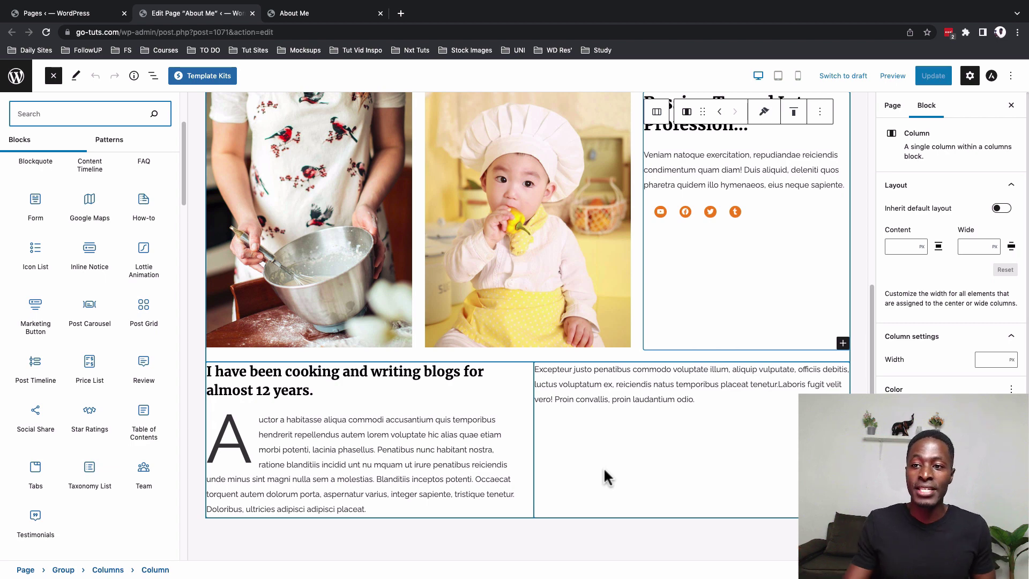
Preview at tablet width and open the 'Cooking with love!' cover's advanced display conditions.
{"action": "left_click", "coordinate": [778, 75]}
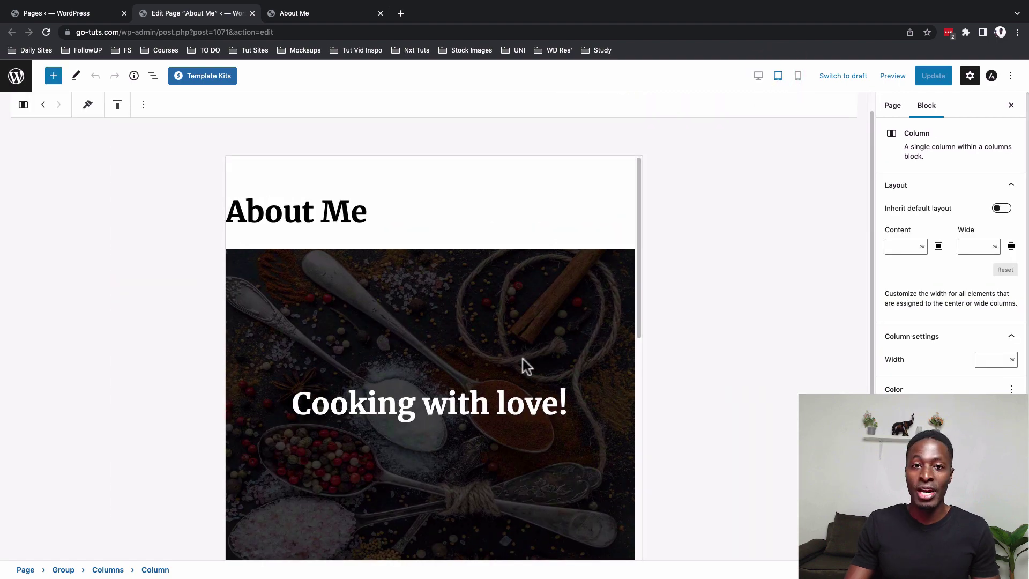
{"action": "scroll", "coordinate": [522, 358], "scroll_direction": "down", "scroll_amount": 5}
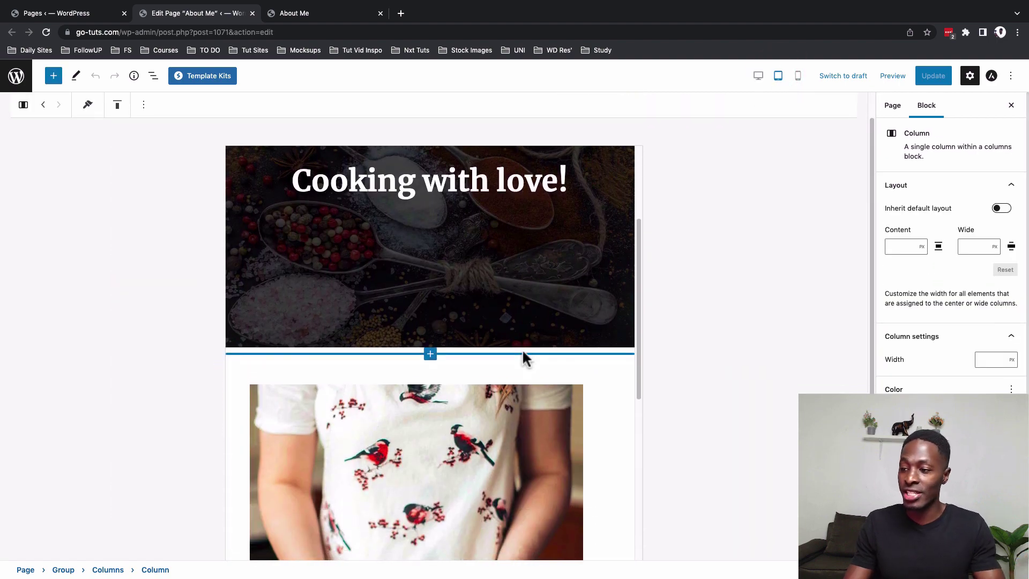
{"action": "left_click", "coordinate": [522, 351]}
{"action": "scroll", "coordinate": [959, 472], "scroll_direction": "down", "scroll_amount": 3}
{"action": "left_click", "coordinate": [951, 547]}
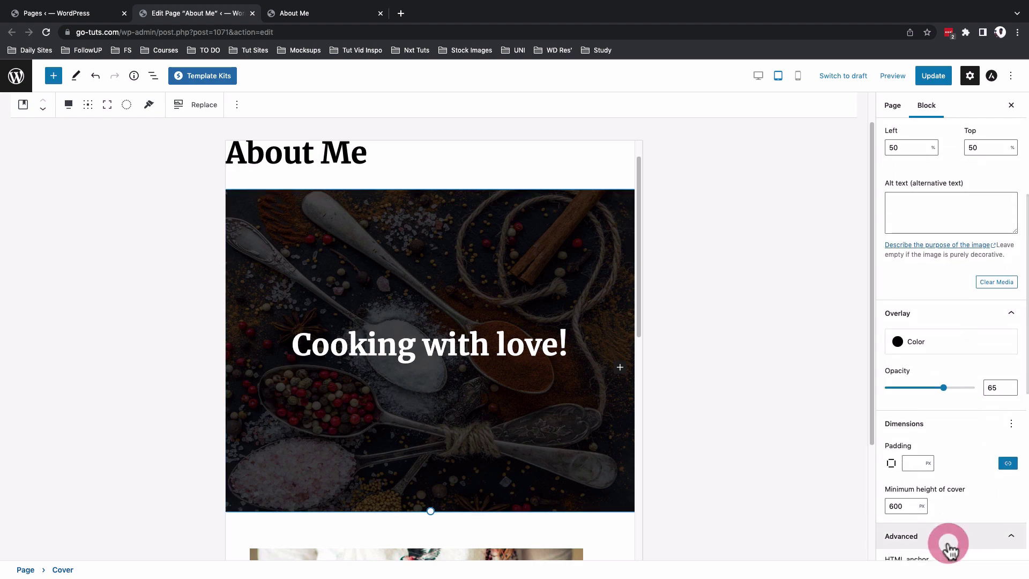
{"action": "scroll", "coordinate": [950, 551], "scroll_direction": "down", "scroll_amount": 7}
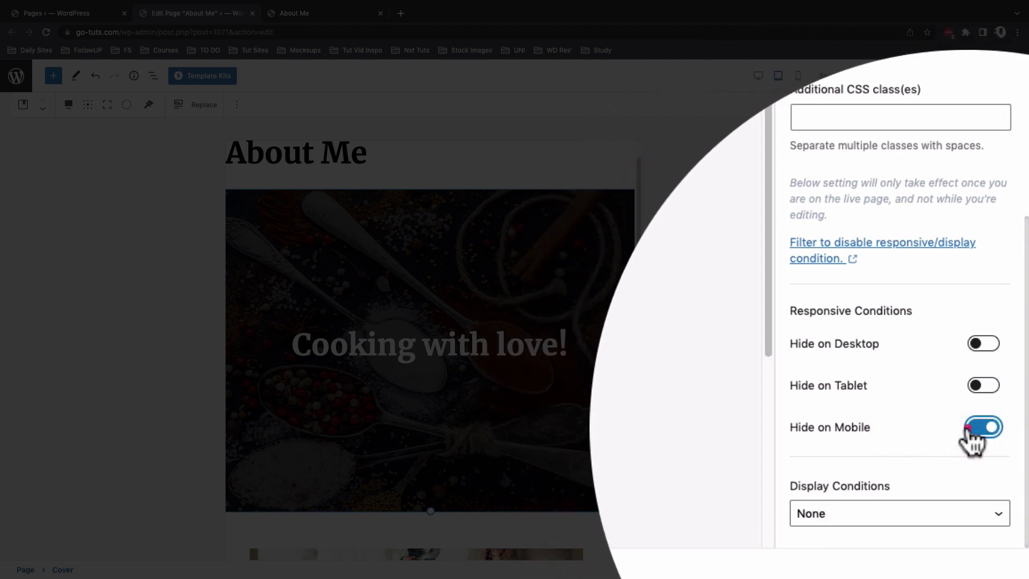
{"action": "left_click", "coordinate": [914, 518]}
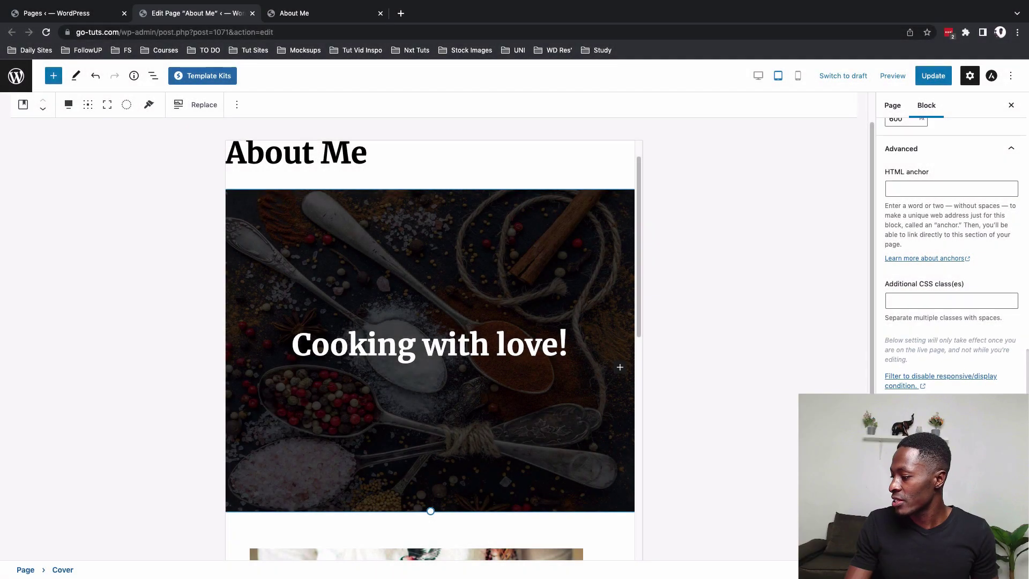
Scroll through the About Me page in the responsive preview.
{"action": "scroll", "coordinate": [952, 251], "scroll_direction": "down", "scroll_amount": 2}
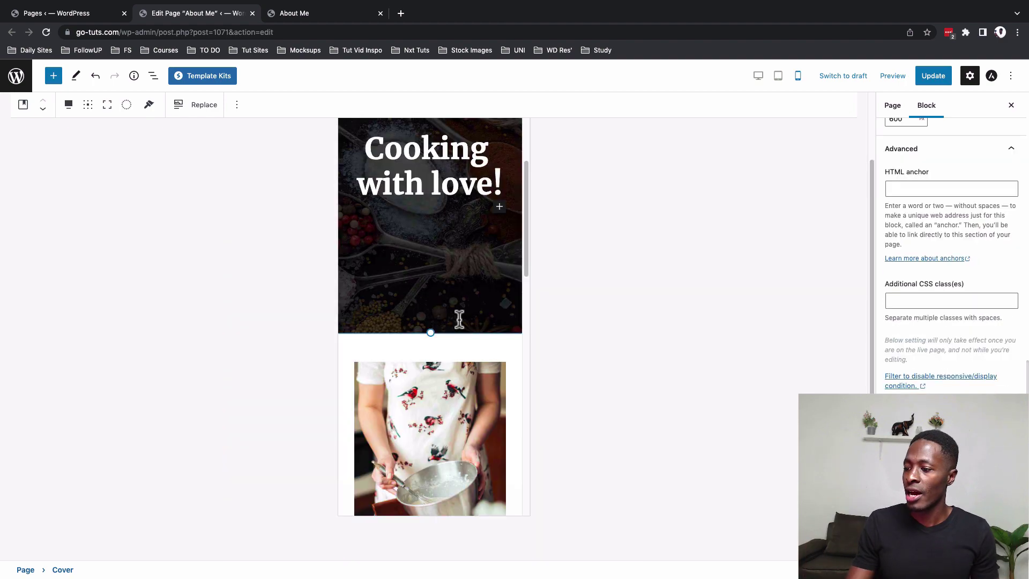
{"action": "scroll", "coordinate": [459, 317], "scroll_direction": "down", "scroll_amount": 15}
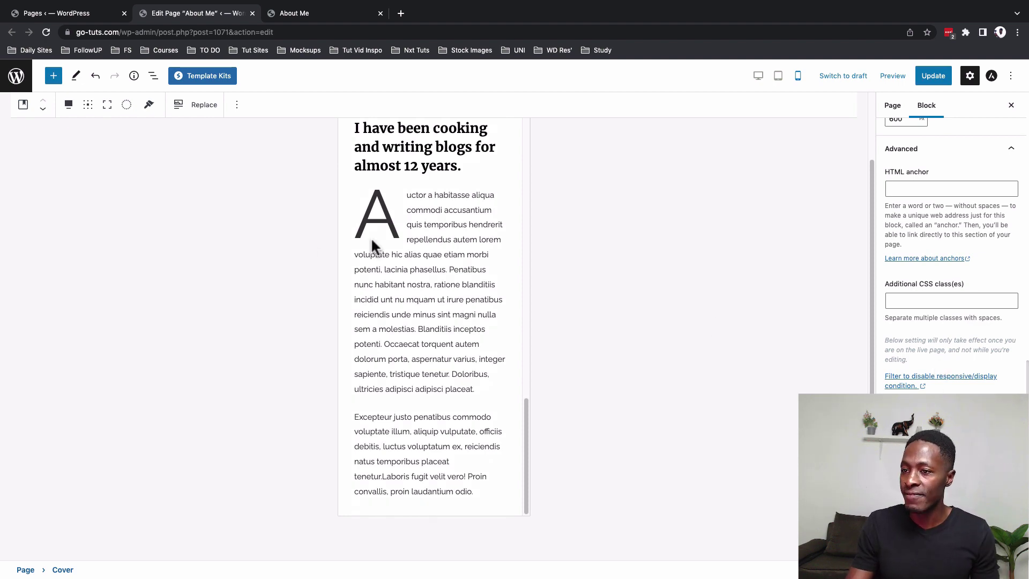
{"action": "scroll", "coordinate": [371, 236], "scroll_direction": "up", "scroll_amount": 15}
{"action": "scroll", "coordinate": [371, 241], "scroll_direction": "up", "scroll_amount": 3}
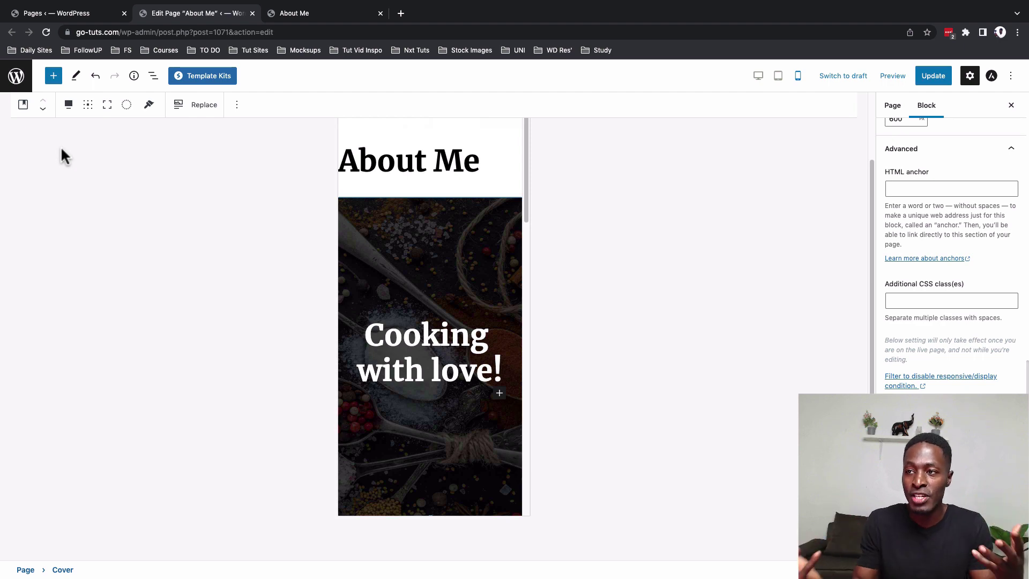
Check the live page tab, then open Appearance > Customize from the Pages admin tab.
{"action": "key", "text": "ctrl+Tab"}
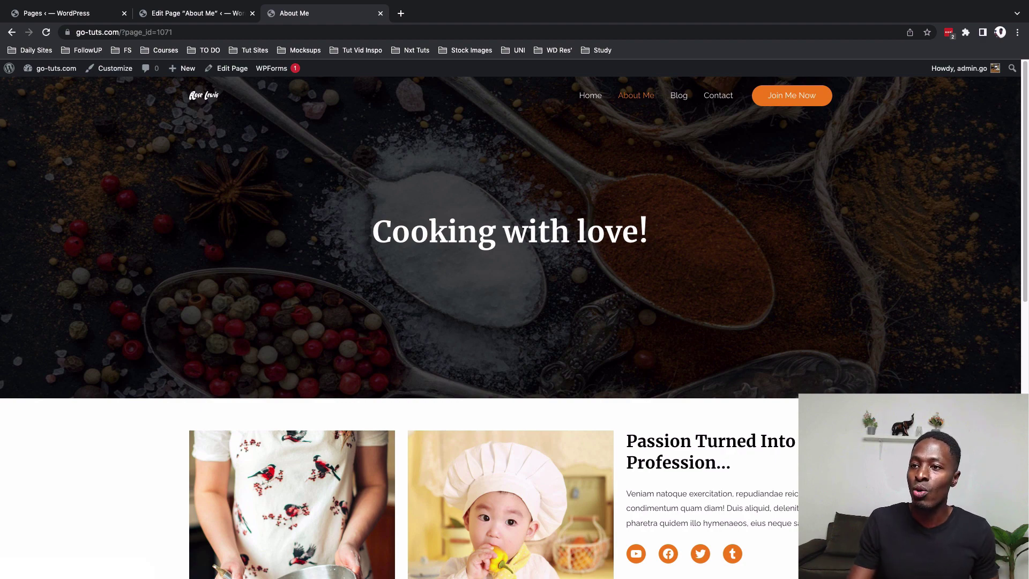
{"action": "left_click", "coordinate": [37, 17]}
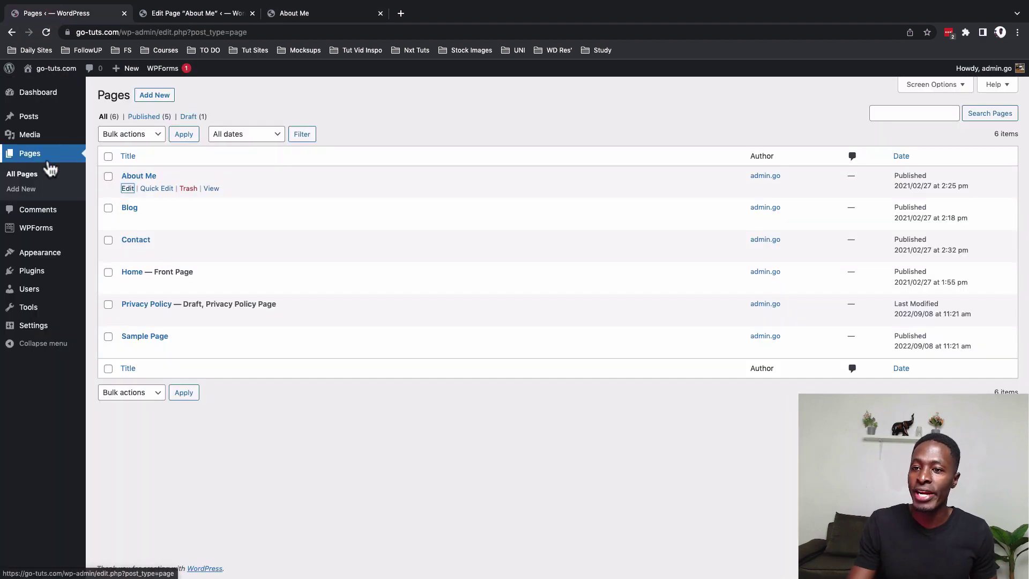
{"action": "mouse_move", "coordinate": [29, 261]}
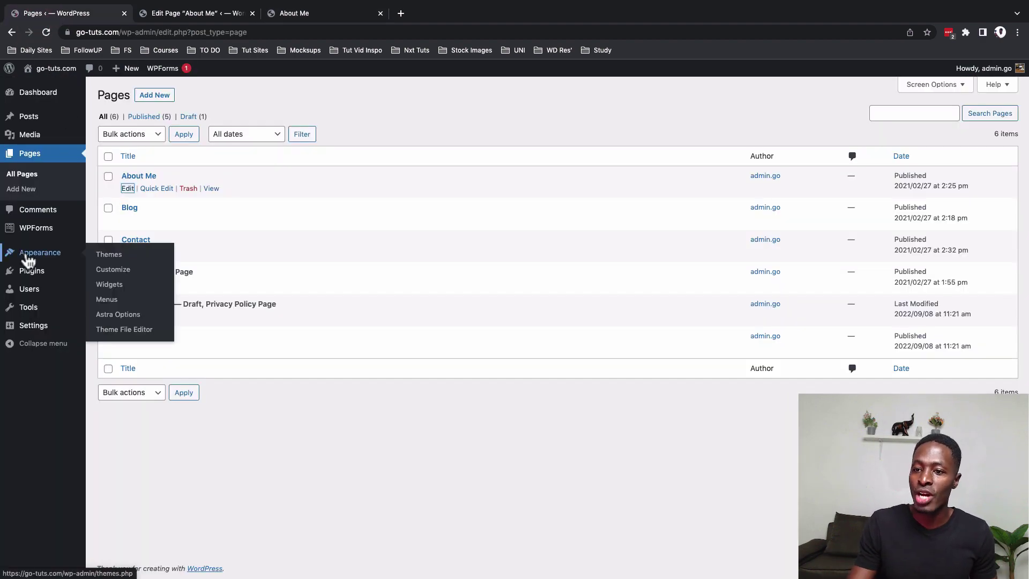
{"action": "left_click", "coordinate": [111, 272]}
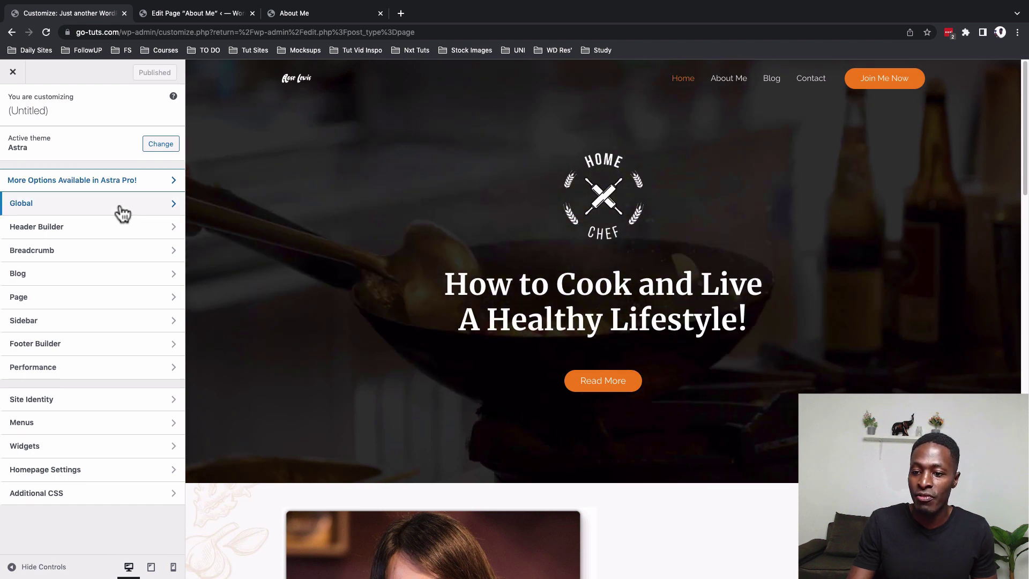
In the header builder, change the header button's text to 'Make your order'.
{"action": "left_click", "coordinate": [113, 232]}
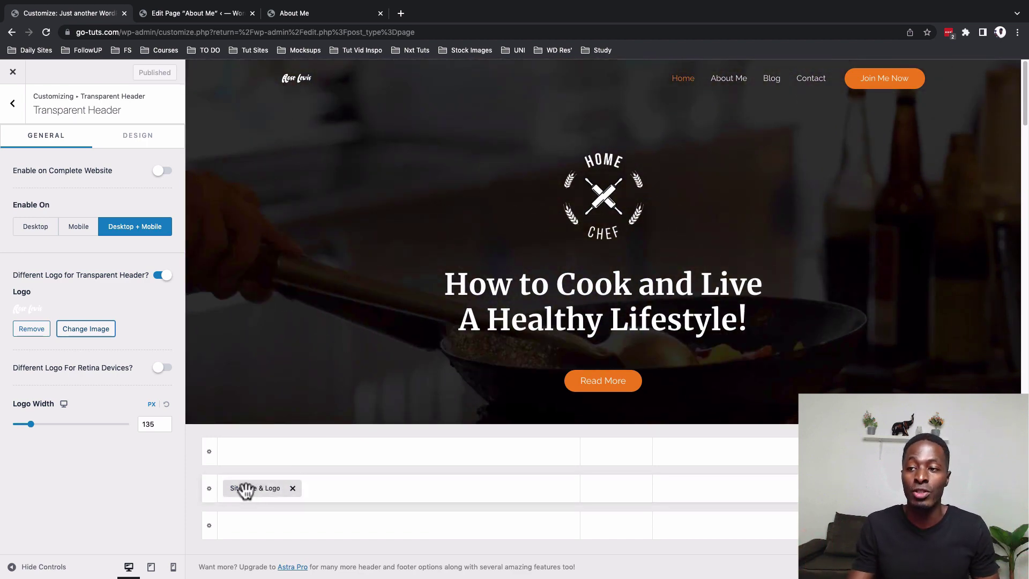
{"action": "left_click", "coordinate": [245, 488]}
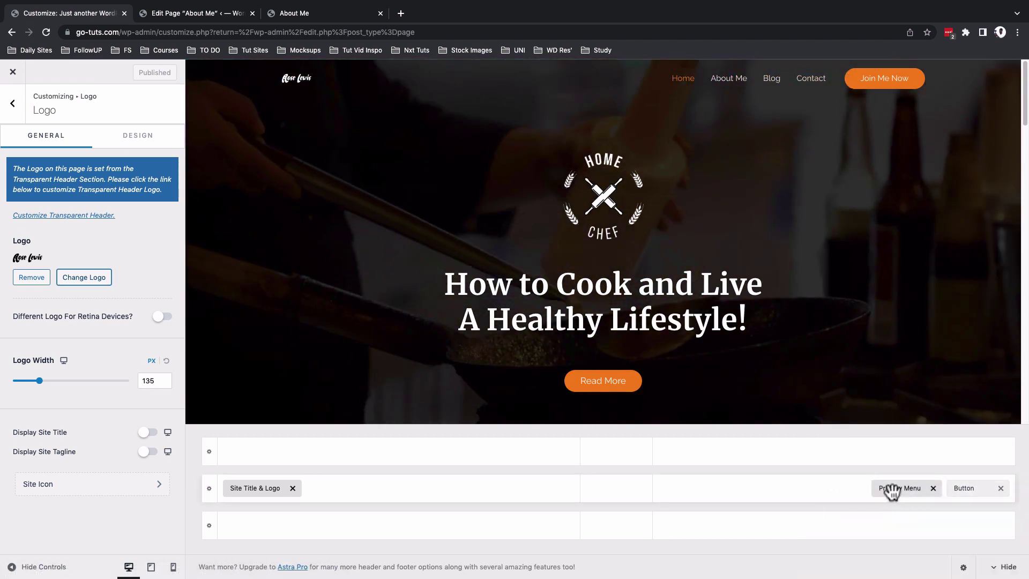
{"action": "left_click", "coordinate": [966, 487]}
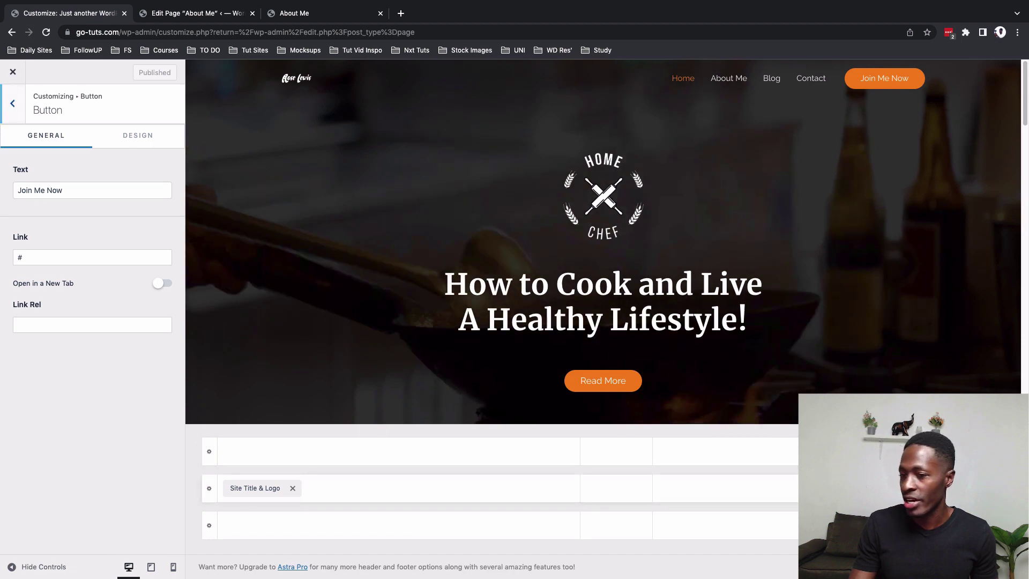
{"action": "triple_click", "coordinate": [39, 190]}
{"action": "type", "text": "B"}
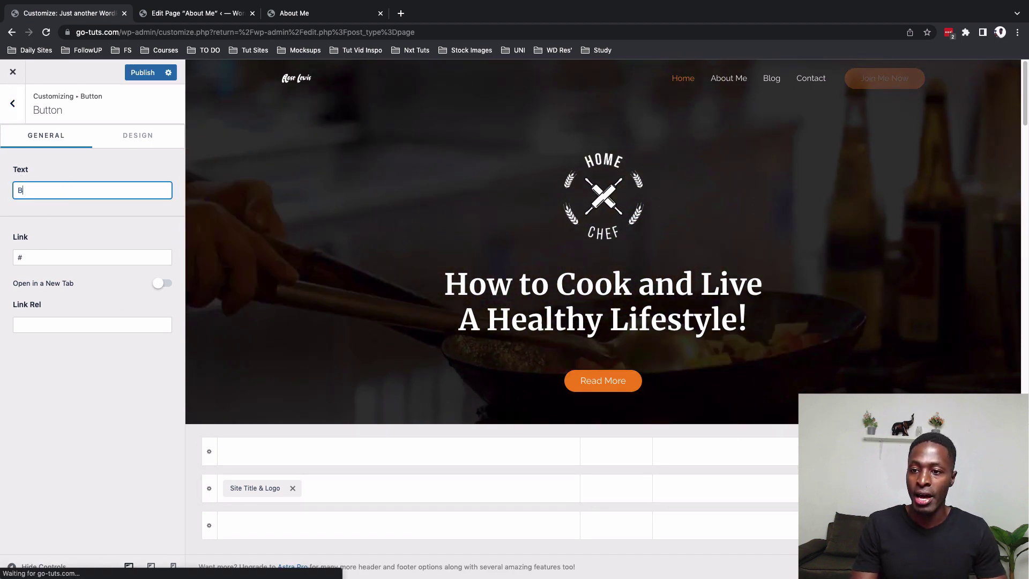
{"action": "type", "text": "uy Now"}
Publish the new button label and confirm it on the live About Me page.
{"action": "left_click", "coordinate": [143, 73]}
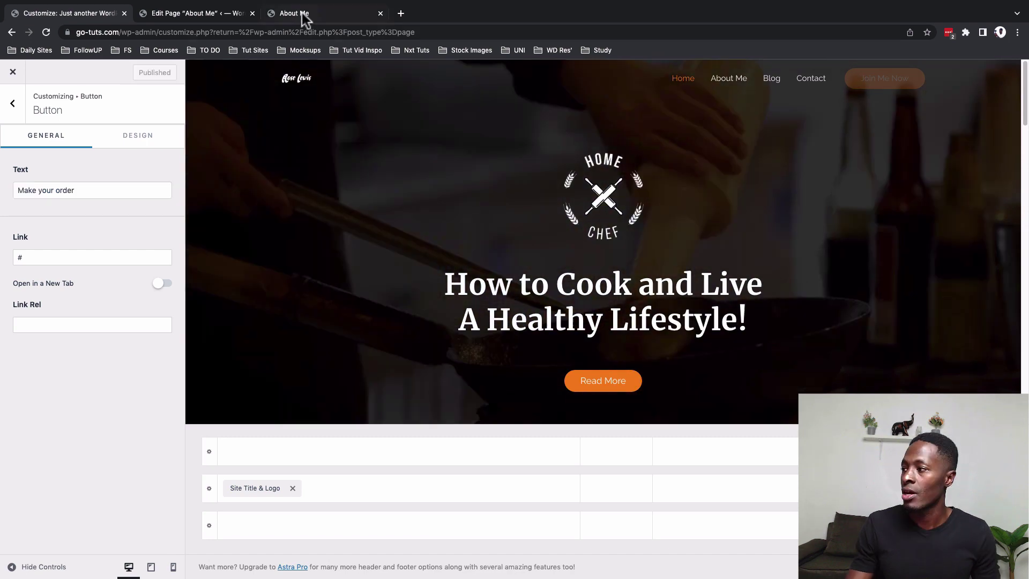
{"action": "left_click", "coordinate": [305, 15]}
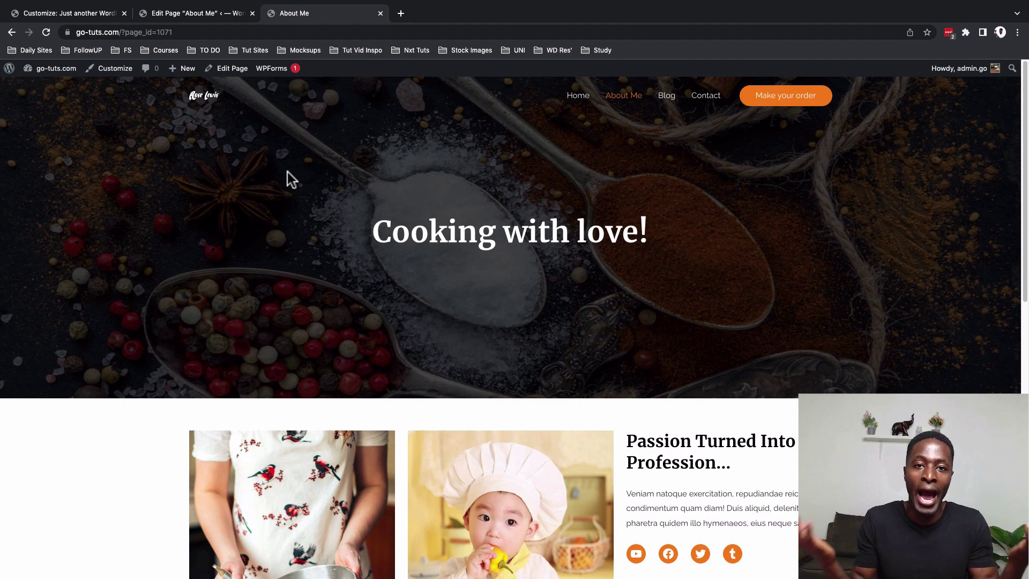
{"action": "key", "text": "super+1"}
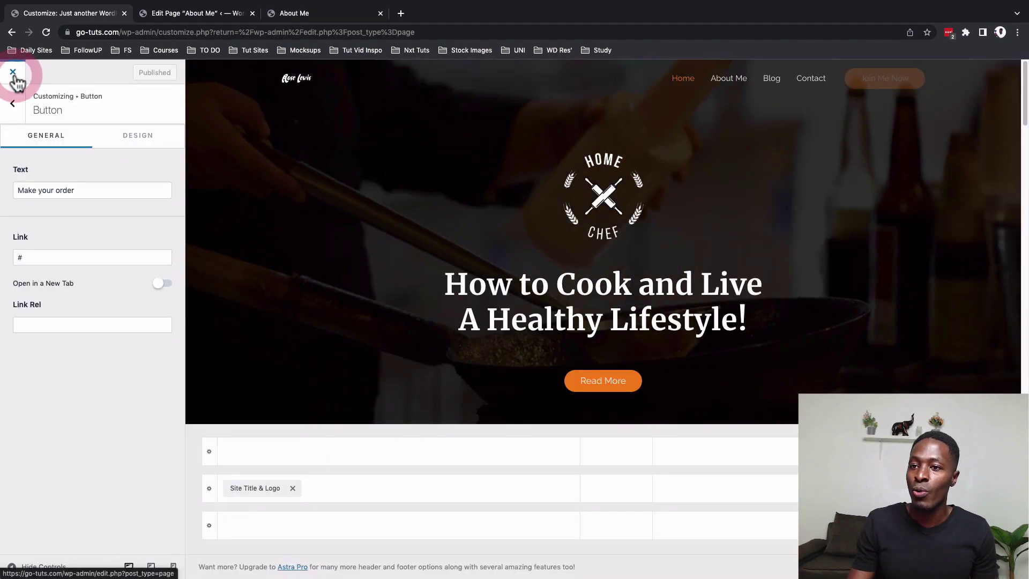
Leave the Customizer and open the Starter Templates library from Installed Plugins, showing its page-builder options.
{"action": "left_click", "coordinate": [13, 72]}
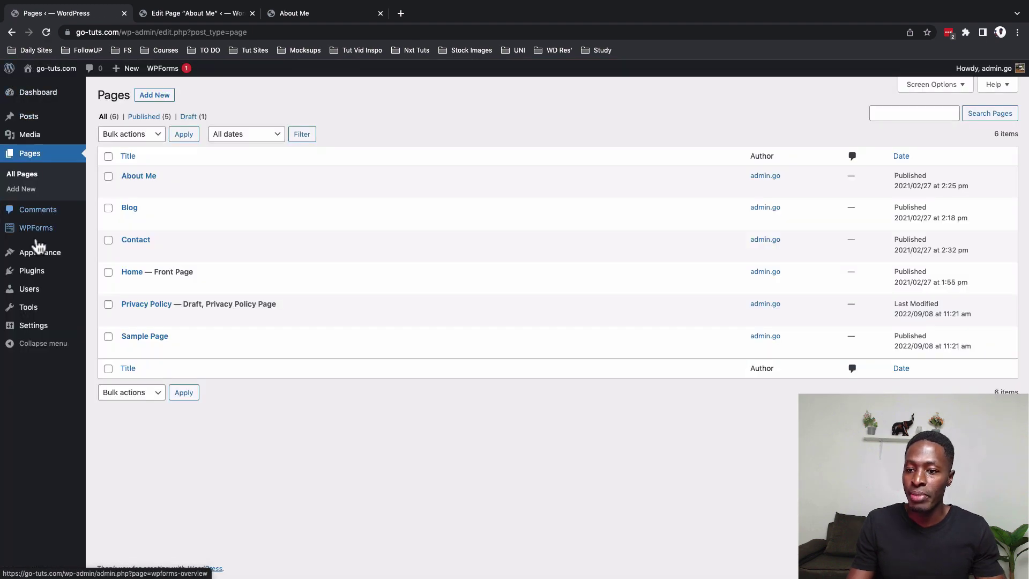
{"action": "mouse_move", "coordinate": [41, 259]}
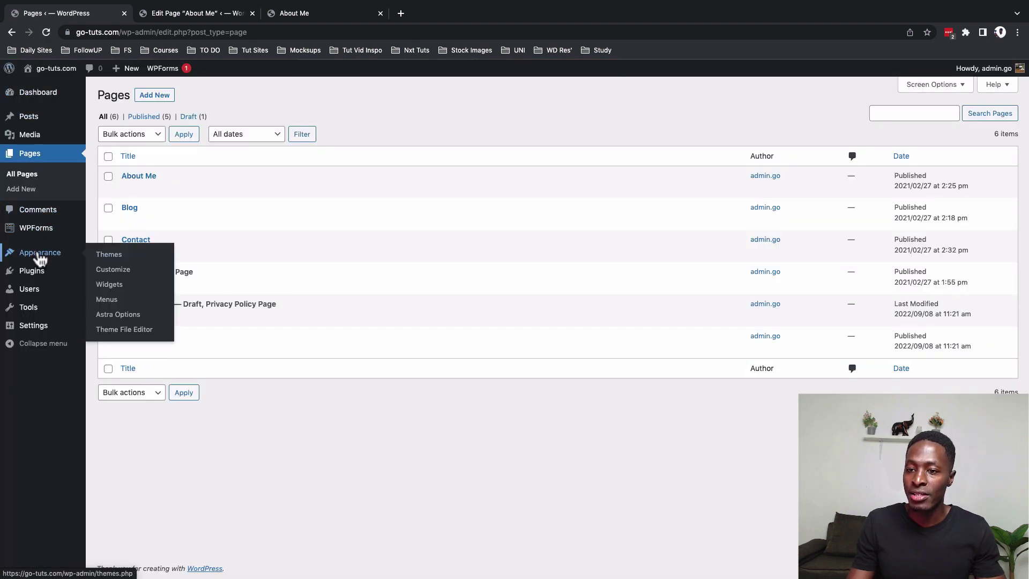
{"action": "mouse_move", "coordinate": [43, 279]}
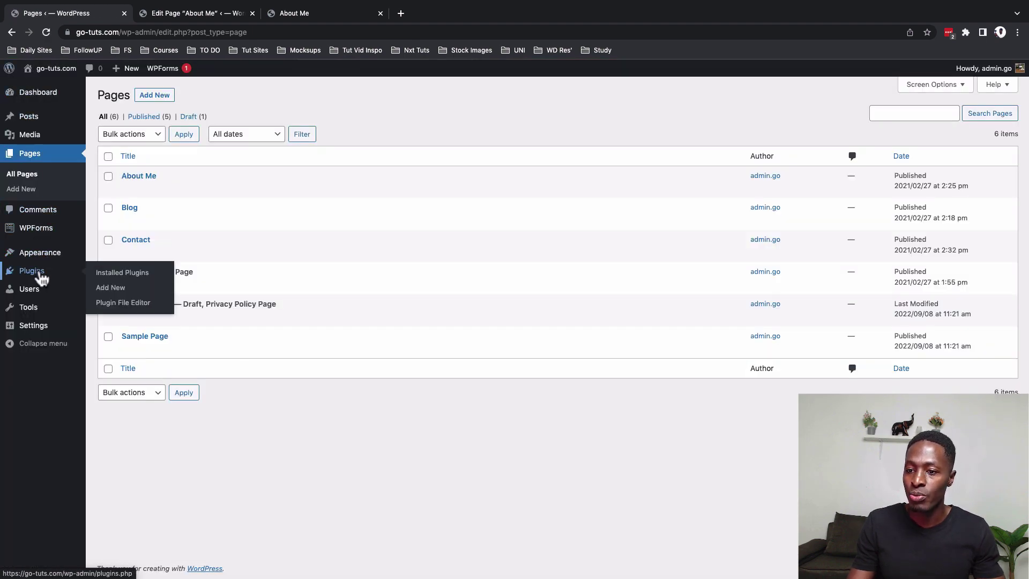
{"action": "left_click", "coordinate": [118, 276]}
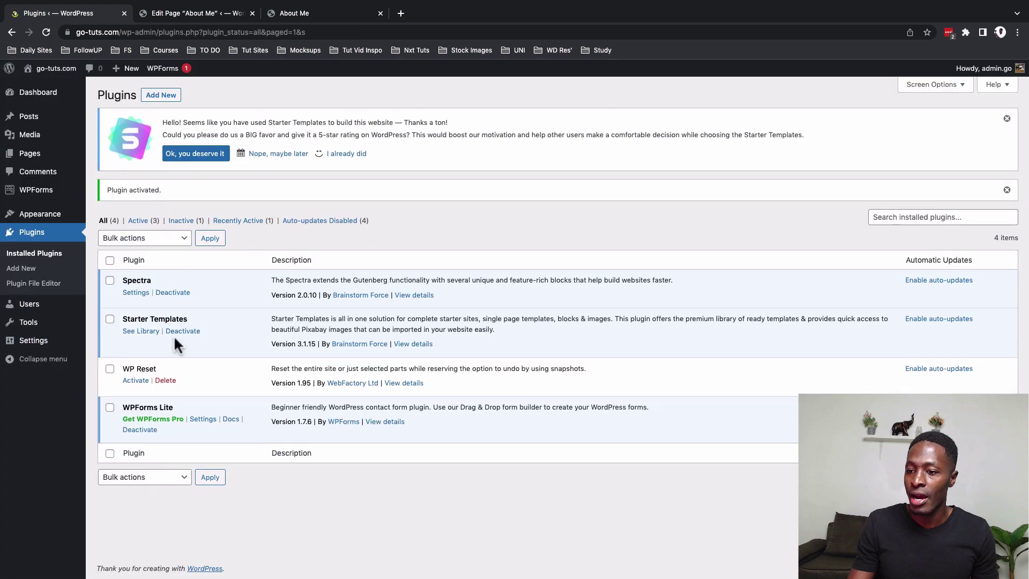
{"action": "left_click", "coordinate": [148, 332]}
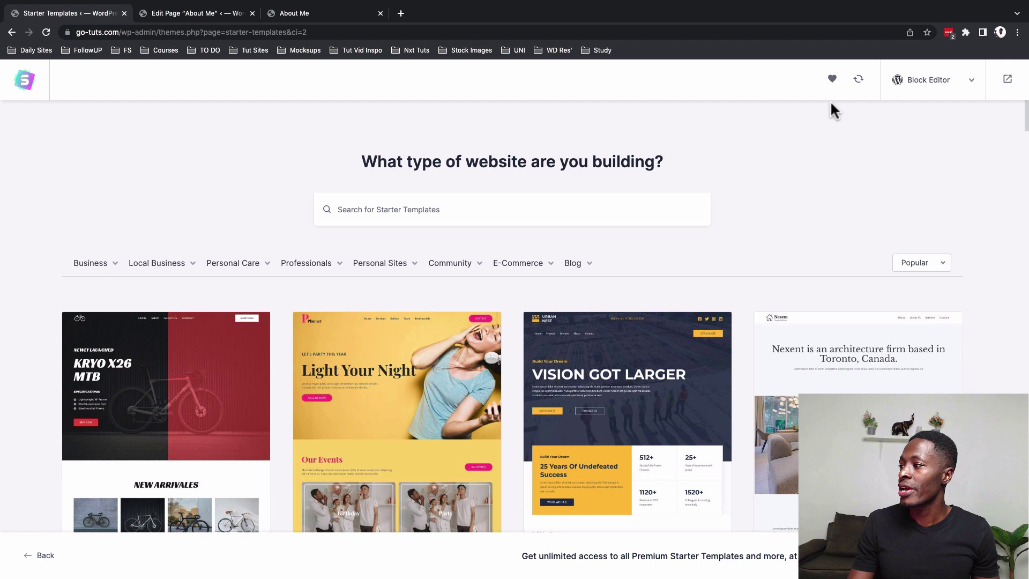
{"action": "left_click", "coordinate": [959, 87]}
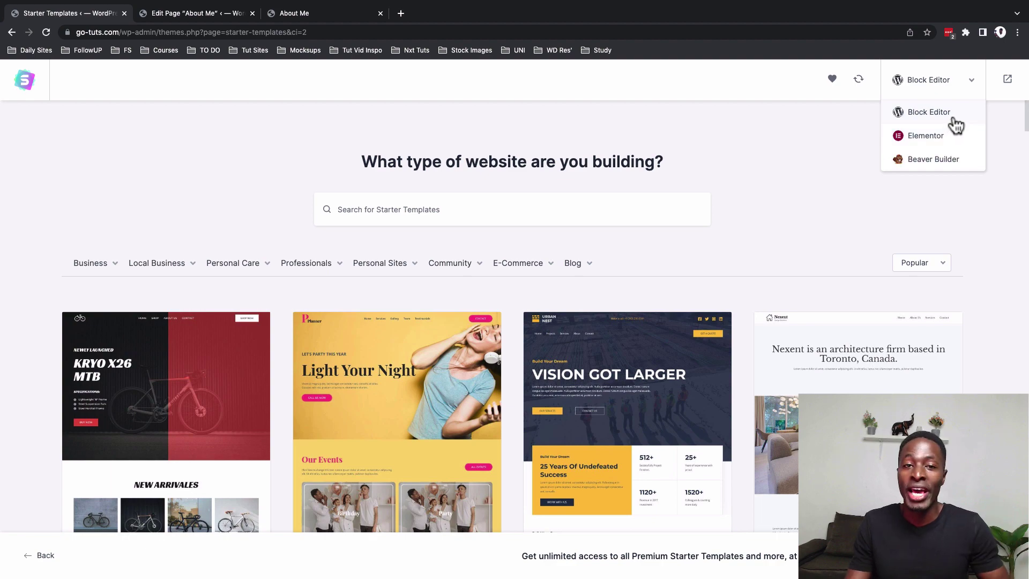
Show only Block Editor templates and browse the template grid.
{"action": "left_click", "coordinate": [923, 113]}
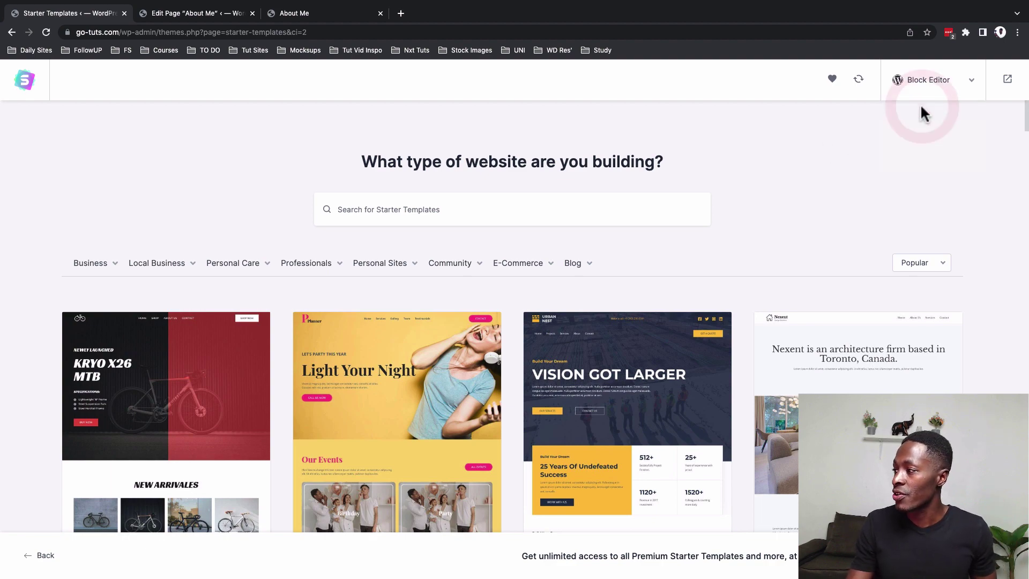
{"action": "scroll", "coordinate": [822, 211], "scroll_direction": "down", "scroll_amount": 3}
{"action": "scroll", "coordinate": [823, 218], "scroll_direction": "down", "scroll_amount": 6}
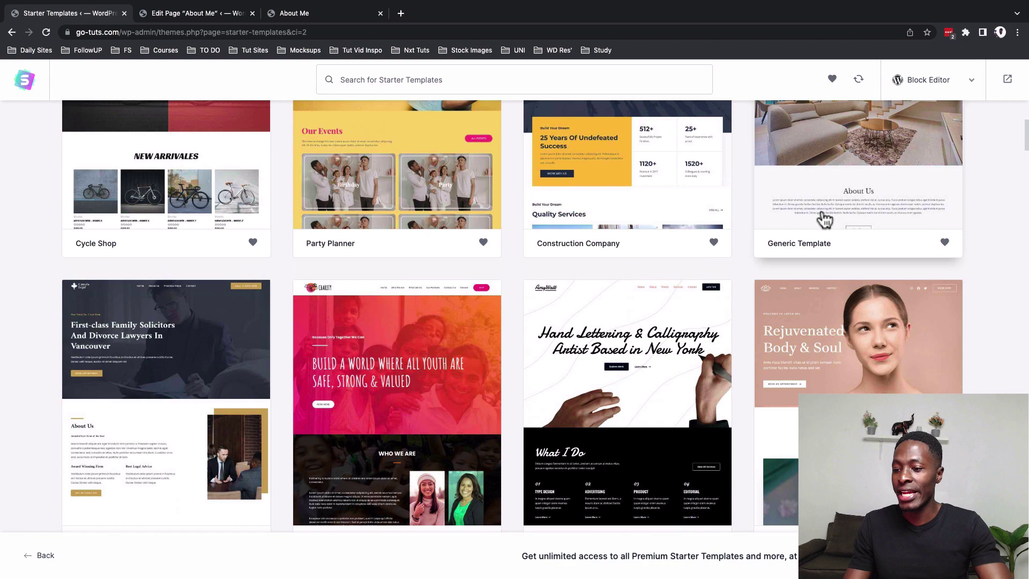
{"action": "scroll", "coordinate": [823, 219], "scroll_direction": "down", "scroll_amount": 3}
{"action": "scroll", "coordinate": [823, 219], "scroll_direction": "down", "scroll_amount": 2}
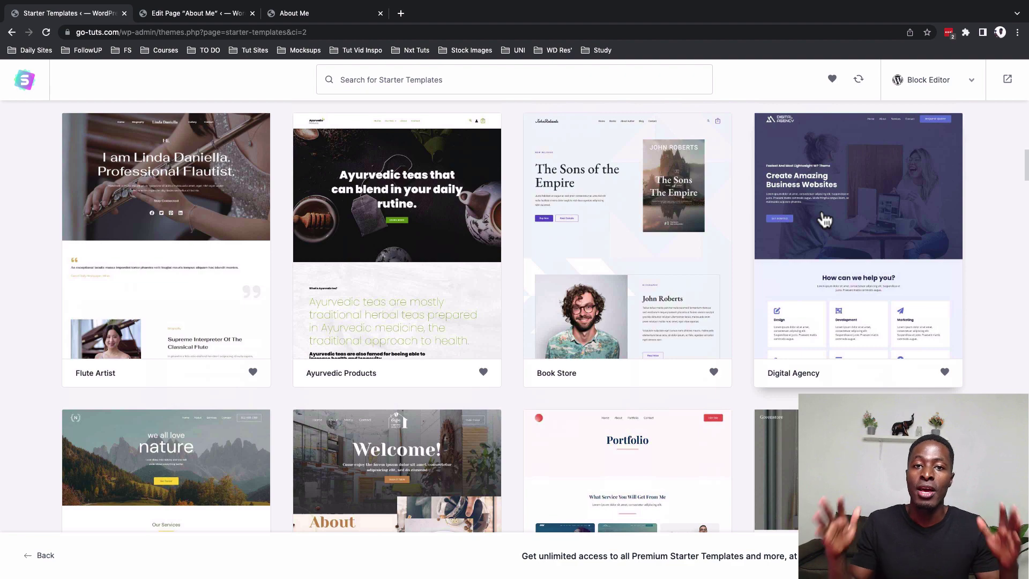
{"action": "scroll", "coordinate": [666, 239], "scroll_direction": "up", "scroll_amount": 11}
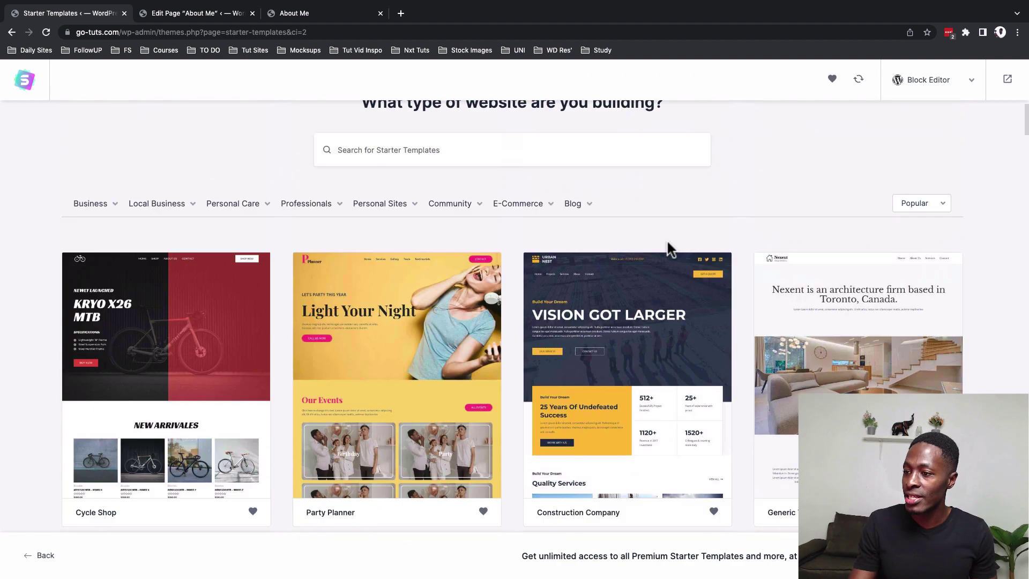
Filter the templates to the Blog > Food Blog category.
{"action": "mouse_move", "coordinate": [419, 279]}
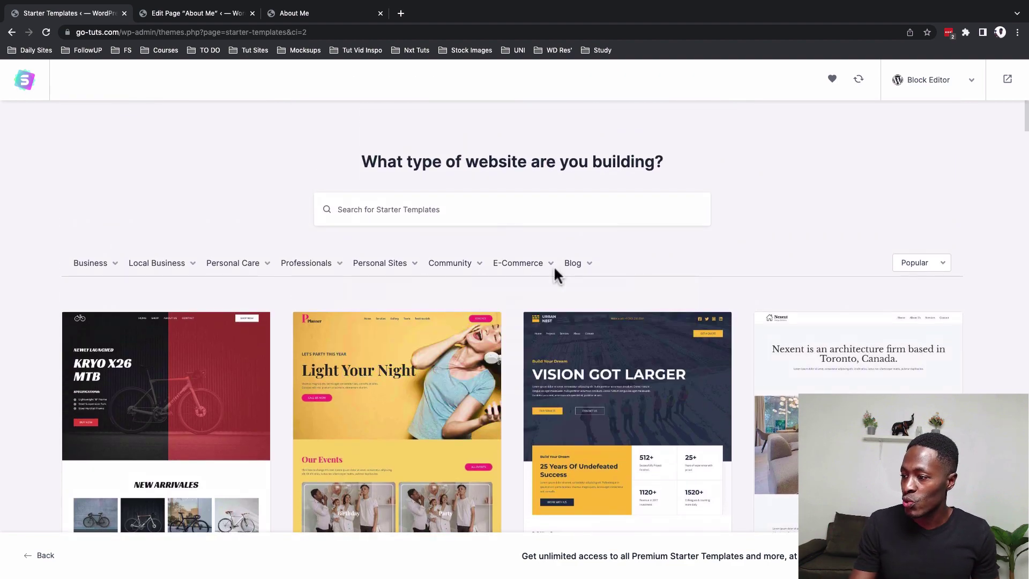
{"action": "mouse_move", "coordinate": [584, 269]}
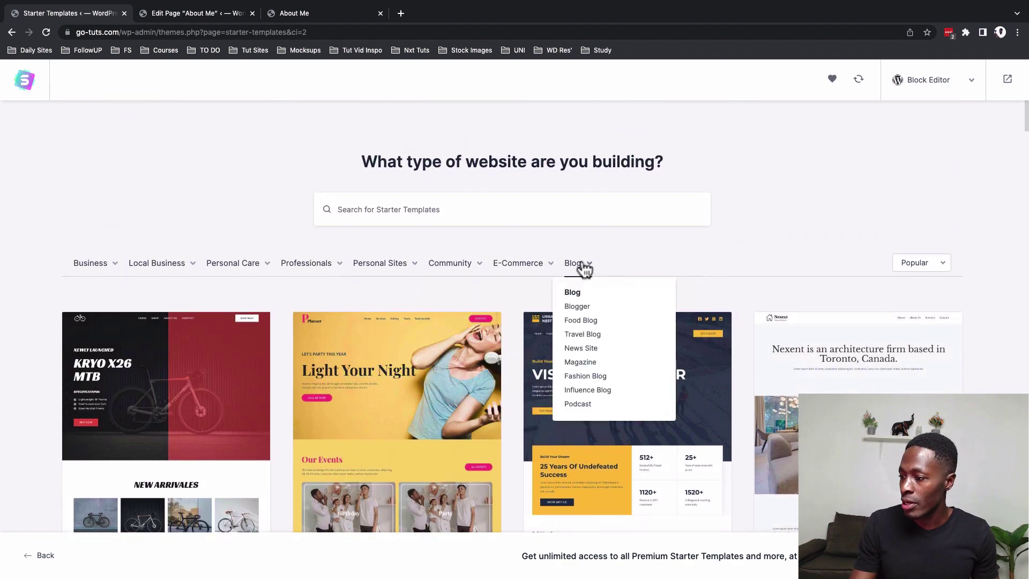
{"action": "left_click", "coordinate": [581, 321]}
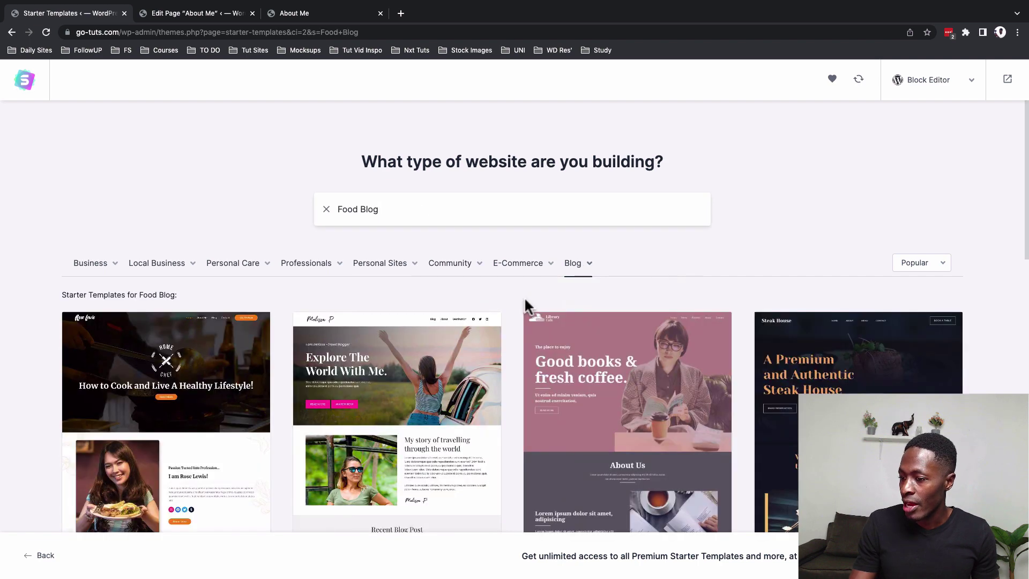
{"action": "scroll", "coordinate": [525, 303], "scroll_direction": "down", "scroll_amount": 3}
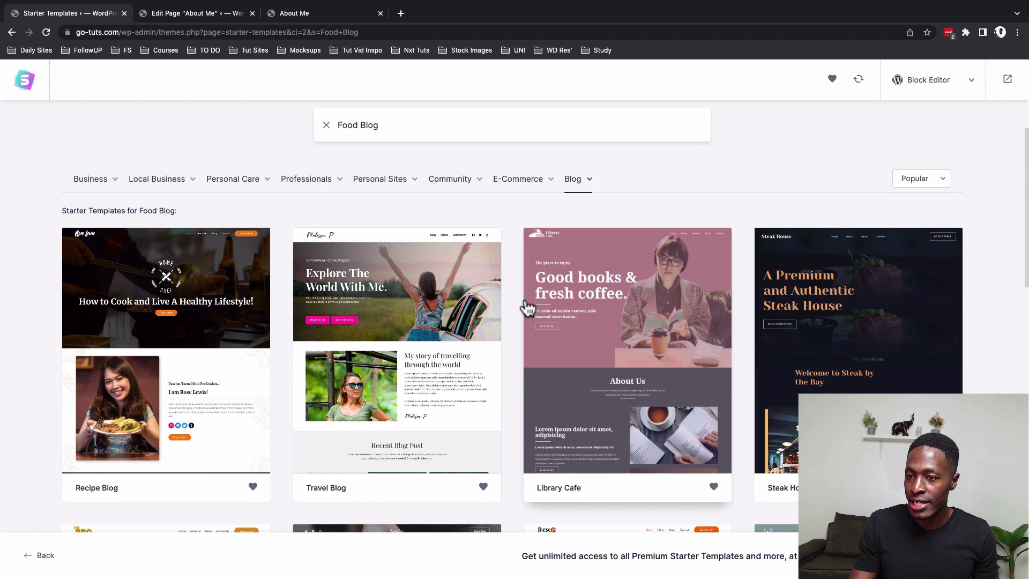
Choose the Recipe Blog template to open its setup wizard at the Logo step.
{"action": "left_click", "coordinate": [159, 393]}
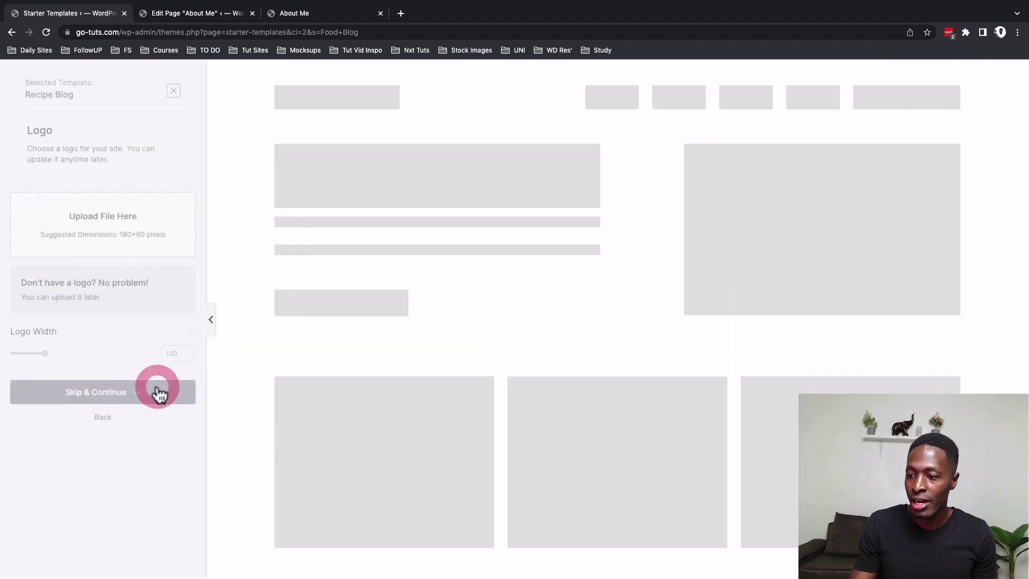